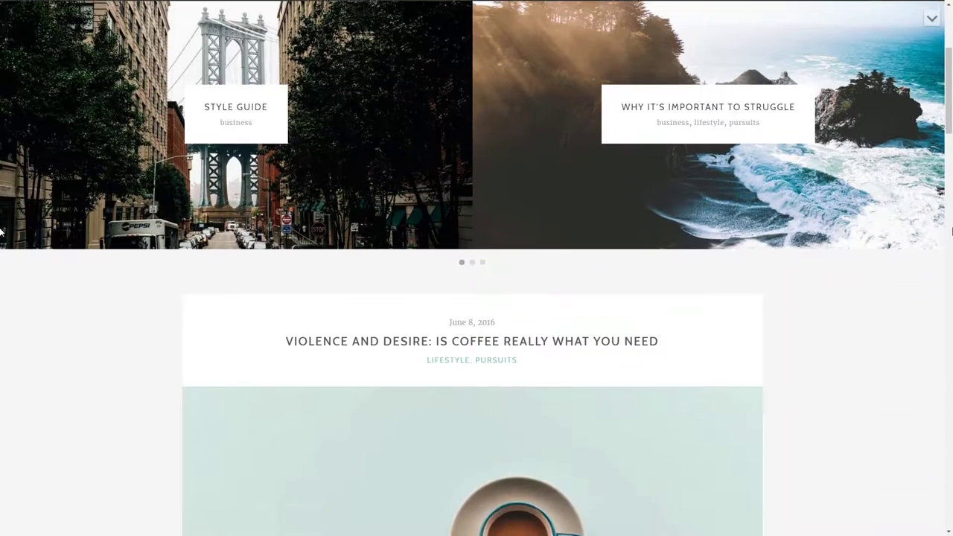
Scroll through the demo site's front page slider and content
{"action": "scroll", "coordinate": [2, 232], "scroll_direction": "down", "scroll_amount": 2}
{"action": "scroll", "coordinate": [1, 231], "scroll_direction": "down", "scroll_amount": 2}
{"action": "scroll", "coordinate": [1, 231], "scroll_direction": "up", "scroll_amount": 7}
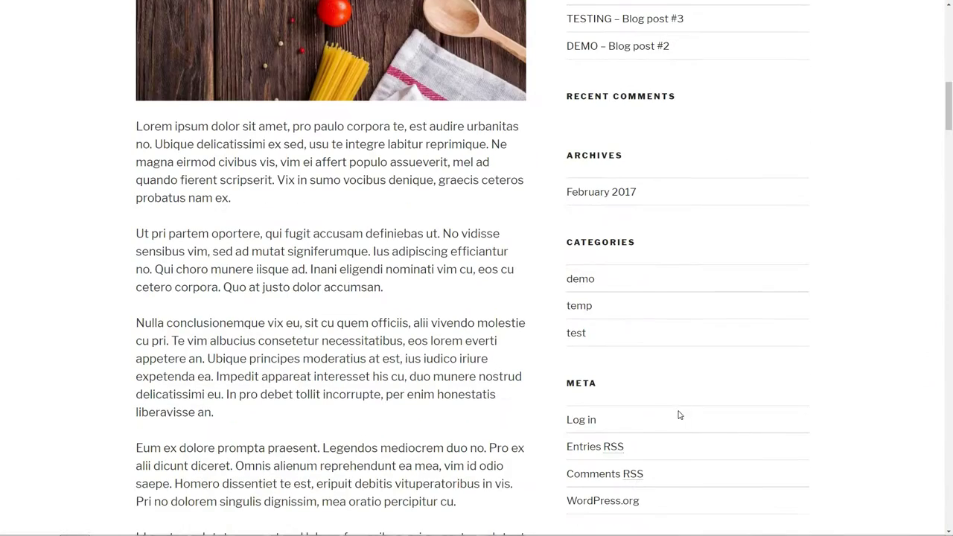
Log in to the WordPress dashboard with the admin username and password
{"action": "left_click", "coordinate": [579, 419]}
{"action": "left_click", "coordinate": [432, 208]}
{"action": "type", "text": "admin"}
{"action": "key", "text": "Tab"}
{"action": "type", "text": "a"}
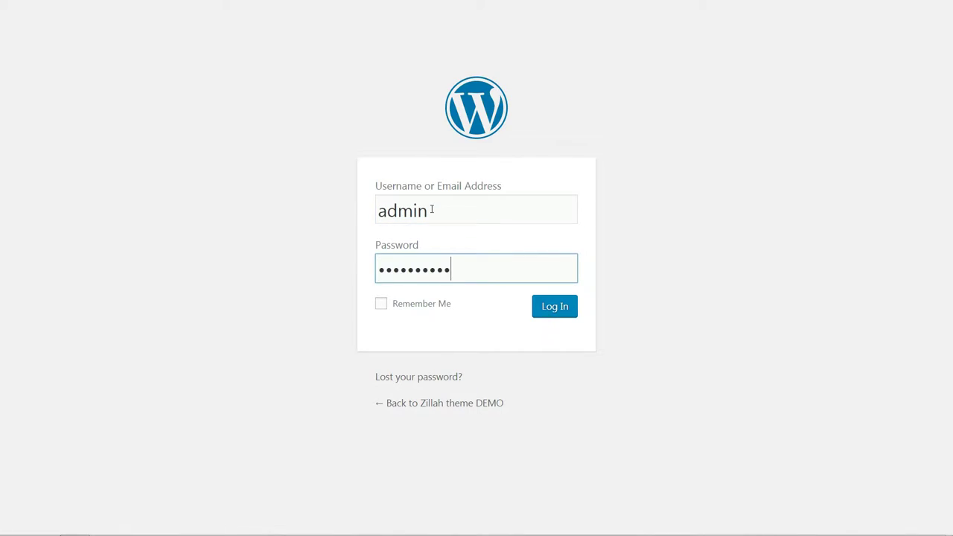
{"action": "left_click", "coordinate": [549, 308]}
Upload zillah.zip as a new theme and install it
{"action": "mouse_move", "coordinate": [73, 249]}
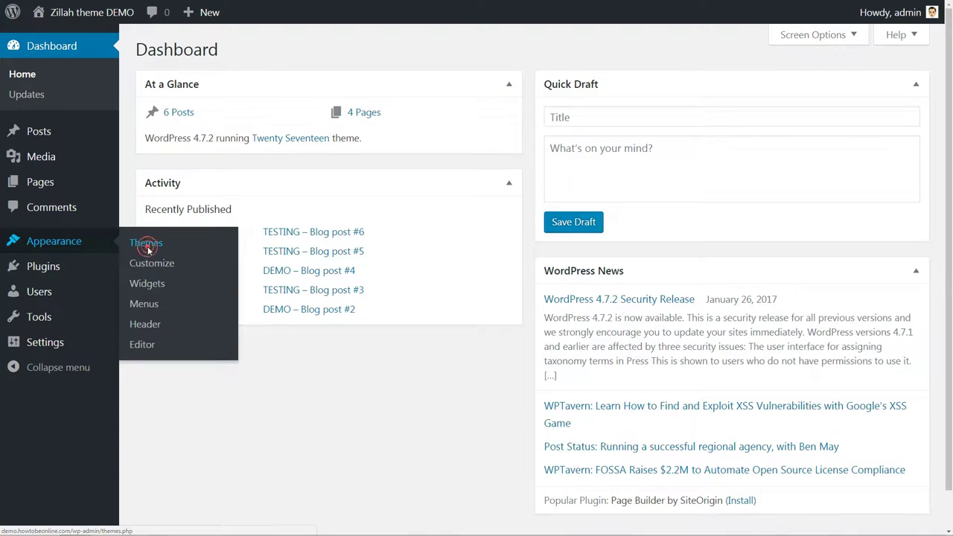
{"action": "left_click", "coordinate": [147, 246]}
{"action": "left_click", "coordinate": [262, 51]}
{"action": "left_click", "coordinate": [263, 51]}
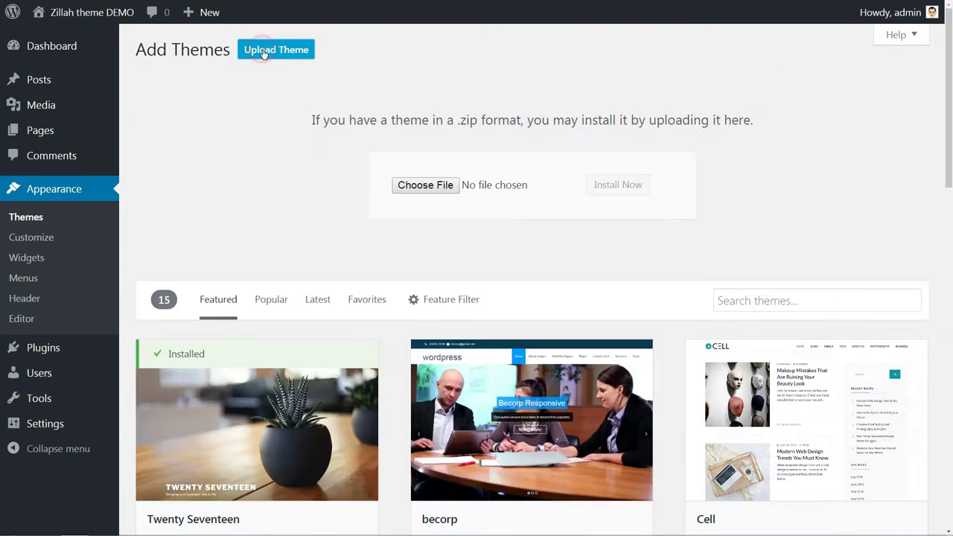
{"action": "left_click", "coordinate": [408, 185]}
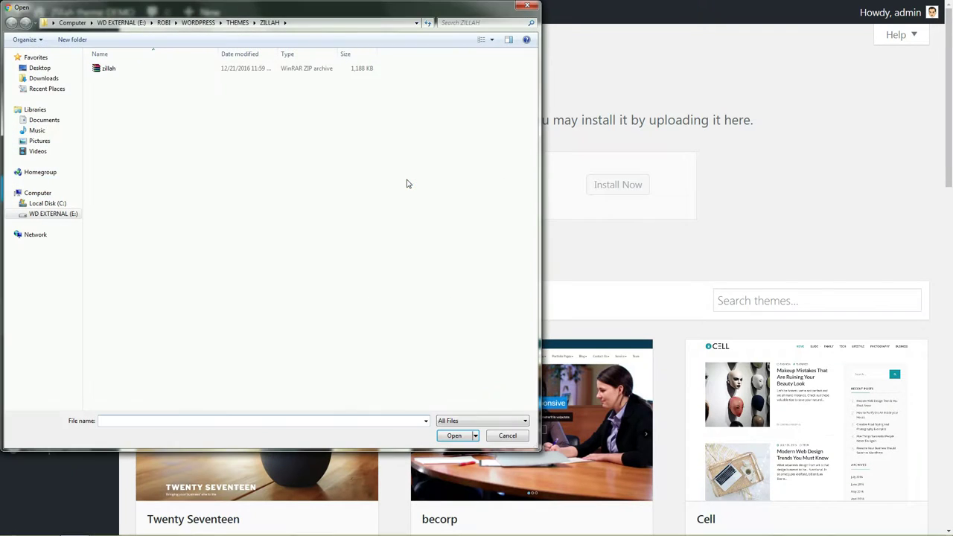
{"action": "left_click", "coordinate": [109, 68]}
{"action": "left_click", "coordinate": [456, 437]}
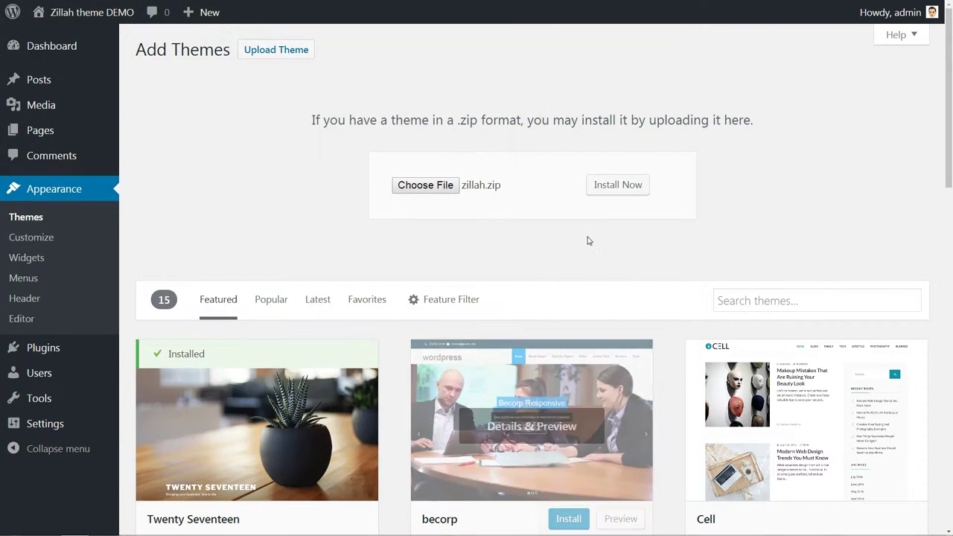
{"action": "left_click", "coordinate": [593, 194]}
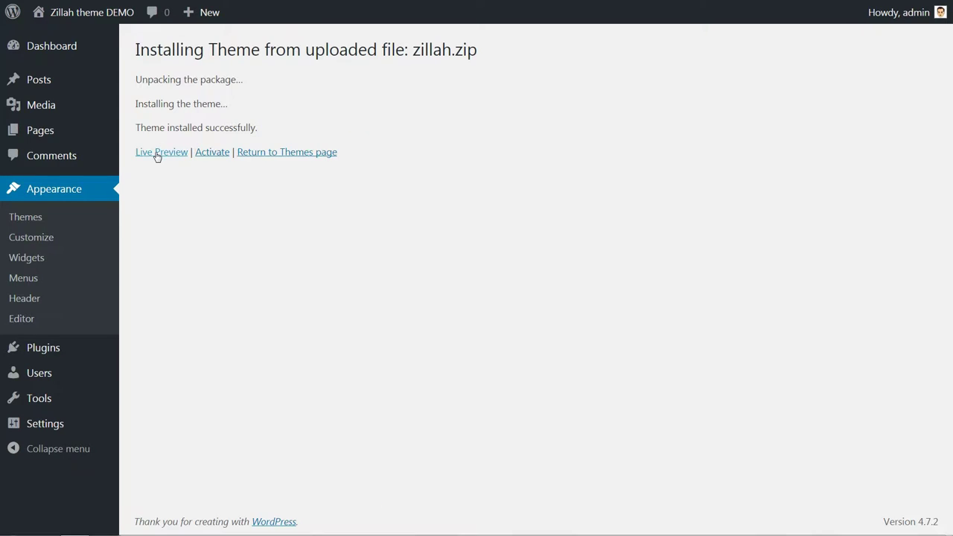
Live-preview the Zillah theme, then save and activate it
{"action": "left_click", "coordinate": [153, 153]}
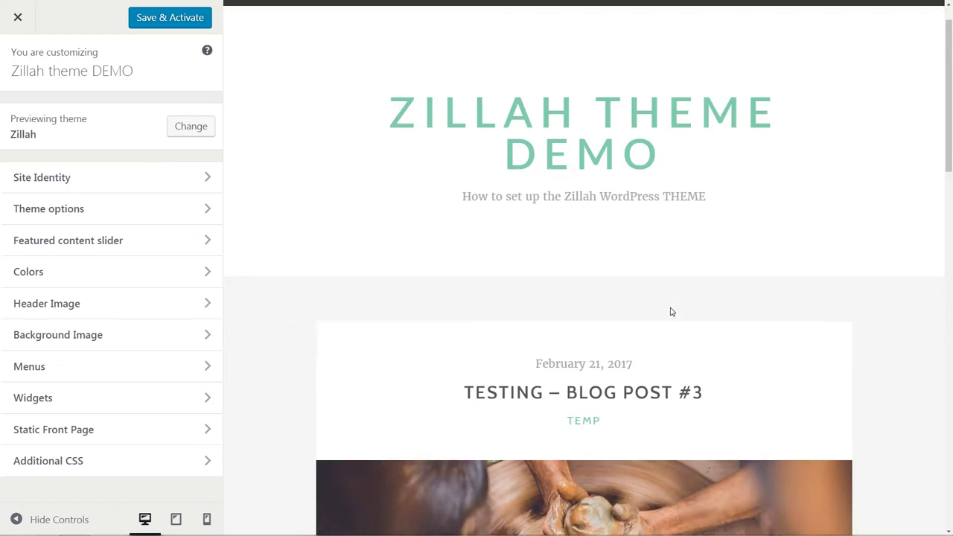
{"action": "scroll", "coordinate": [670, 311], "scroll_direction": "down", "scroll_amount": 5}
{"action": "scroll", "coordinate": [670, 311], "scroll_direction": "down", "scroll_amount": 5}
{"action": "scroll", "coordinate": [673, 298], "scroll_direction": "up", "scroll_amount": 10}
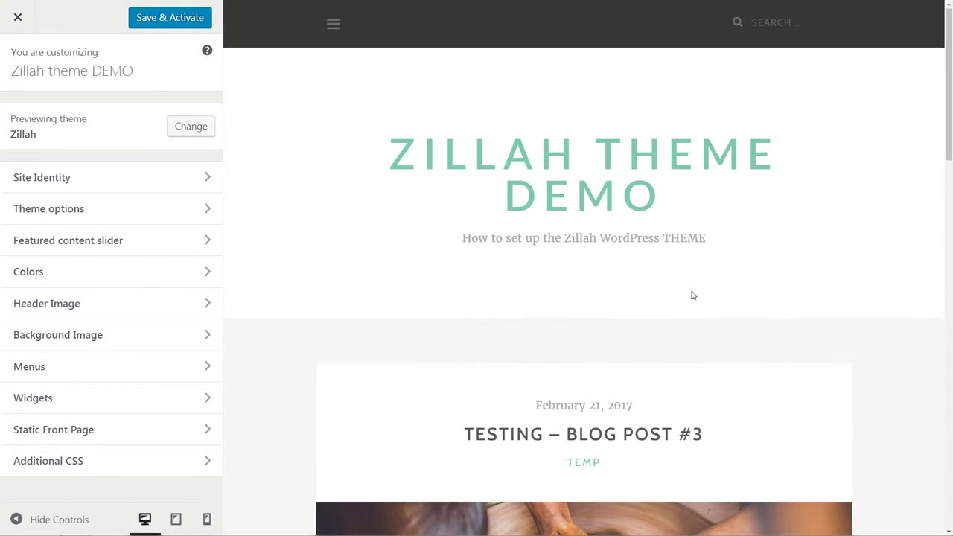
{"action": "left_click", "coordinate": [164, 18]}
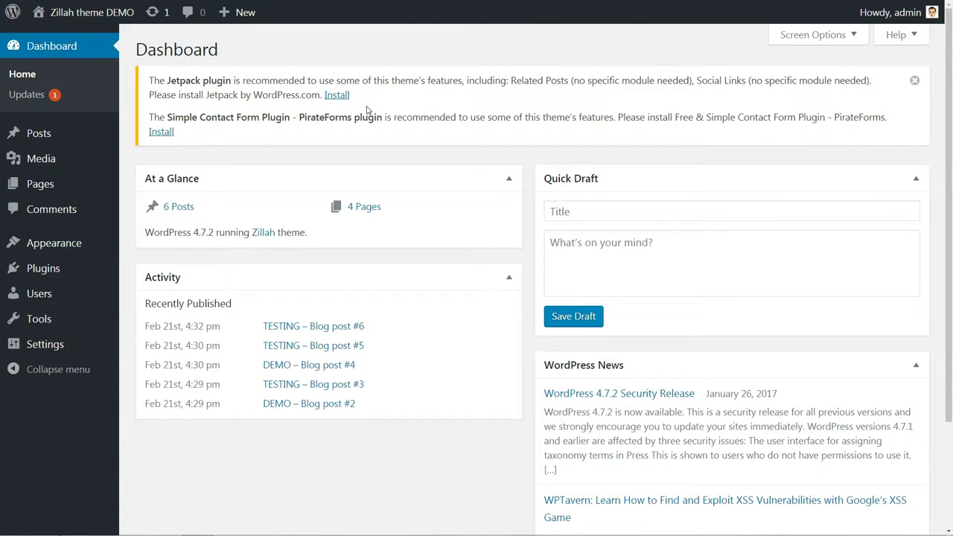
Install and activate Jetpack, connect it on the free plan, and enable recommended features
{"action": "left_click", "coordinate": [336, 95]}
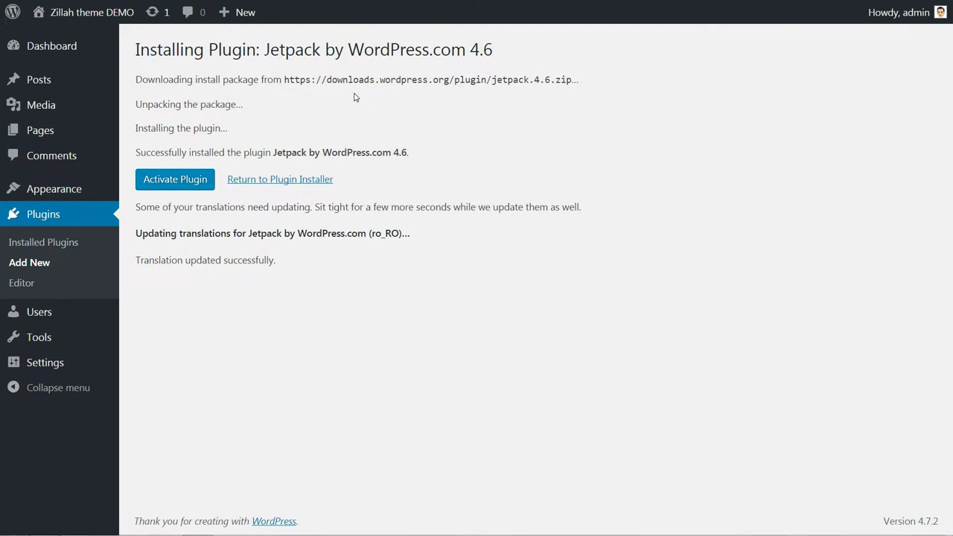
{"action": "left_click", "coordinate": [166, 184]}
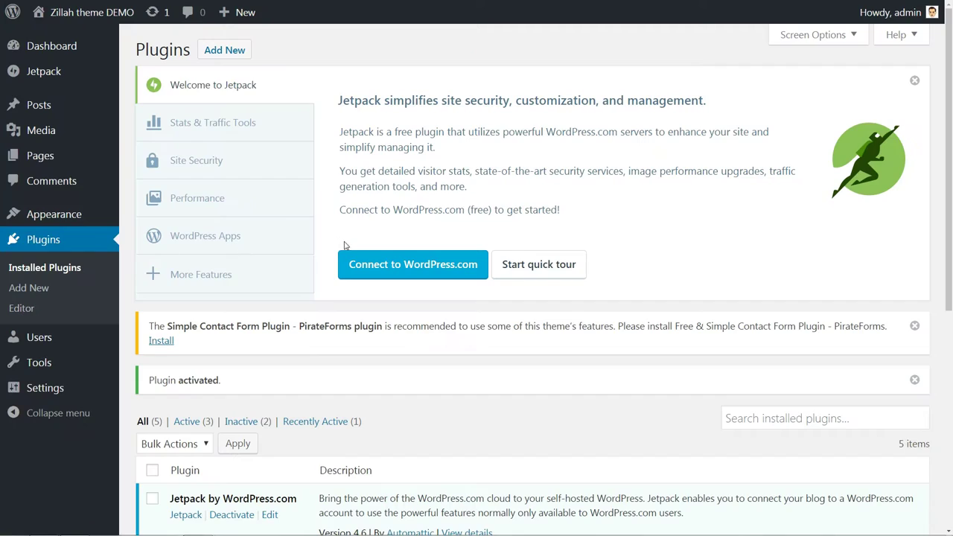
{"action": "left_click", "coordinate": [388, 265]}
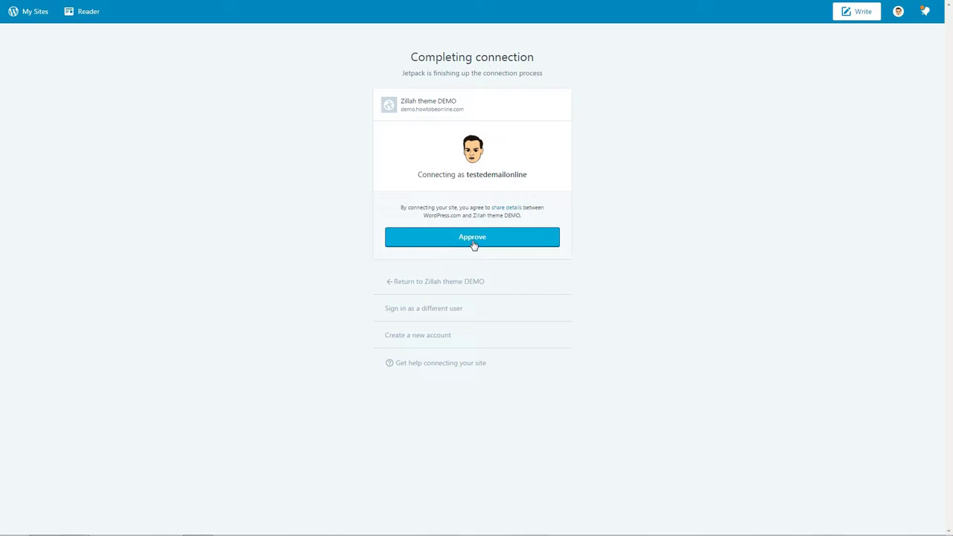
{"action": "left_click", "coordinate": [472, 244]}
{"action": "left_click", "coordinate": [275, 236]}
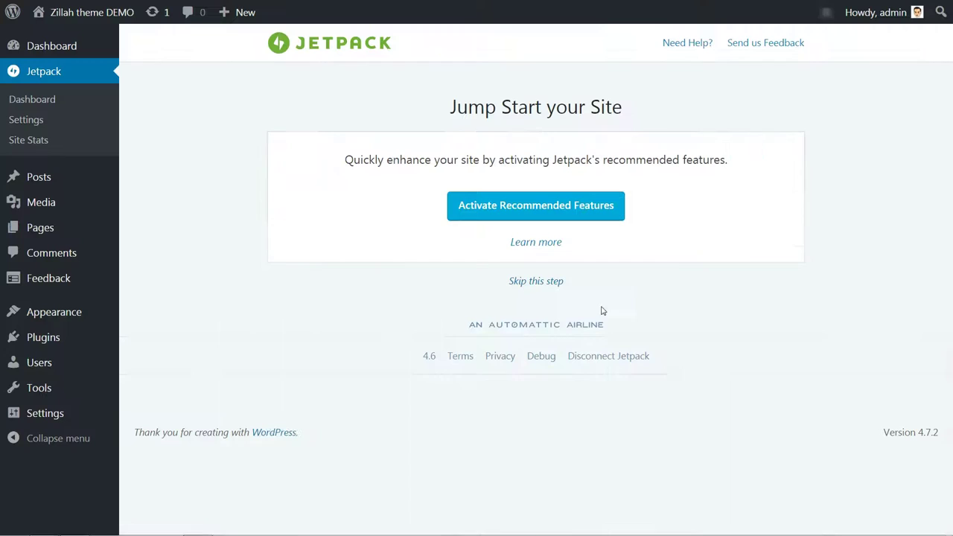
{"action": "left_click", "coordinate": [523, 212]}
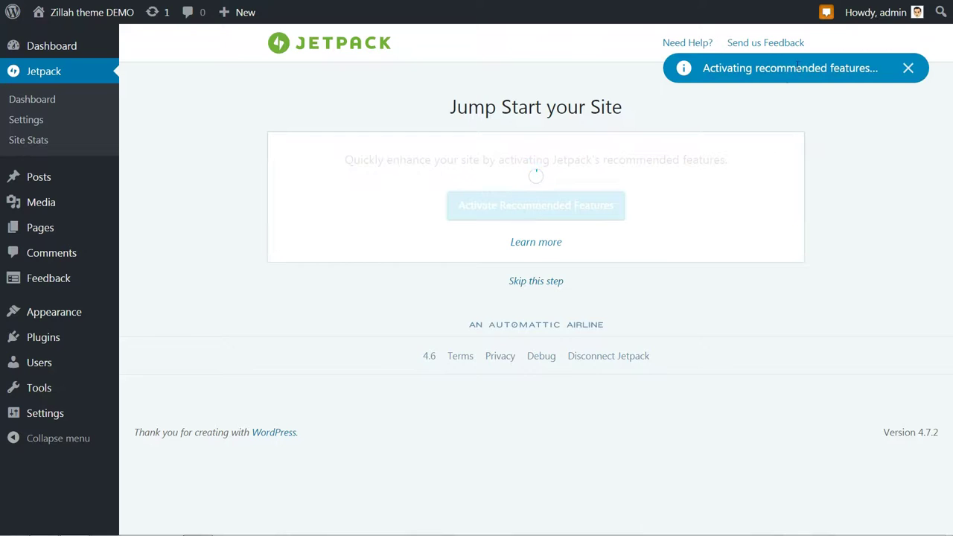
Browse Jetpack's Engagement, Security, Appearance and Writing settings tabs
{"action": "scroll", "coordinate": [618, 275], "scroll_direction": "down", "scroll_amount": 15}
{"action": "scroll", "coordinate": [618, 276], "scroll_direction": "up", "scroll_amount": 15}
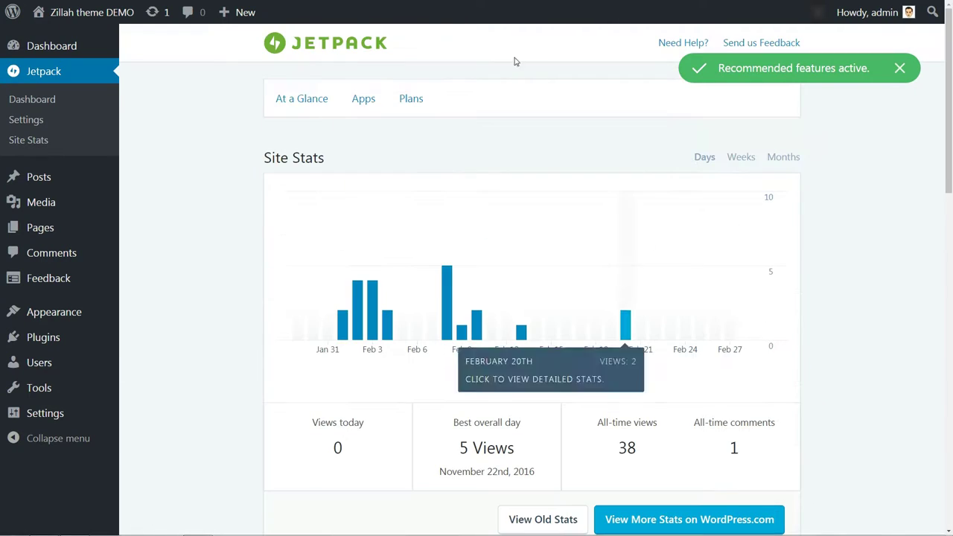
{"action": "left_click", "coordinate": [36, 121]}
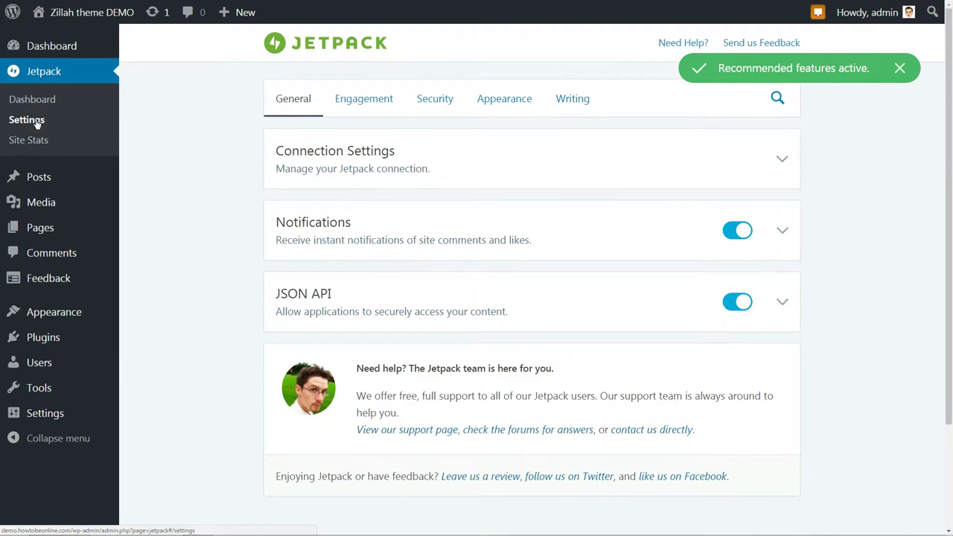
{"action": "left_click", "coordinate": [357, 98]}
{"action": "left_click", "coordinate": [442, 100]}
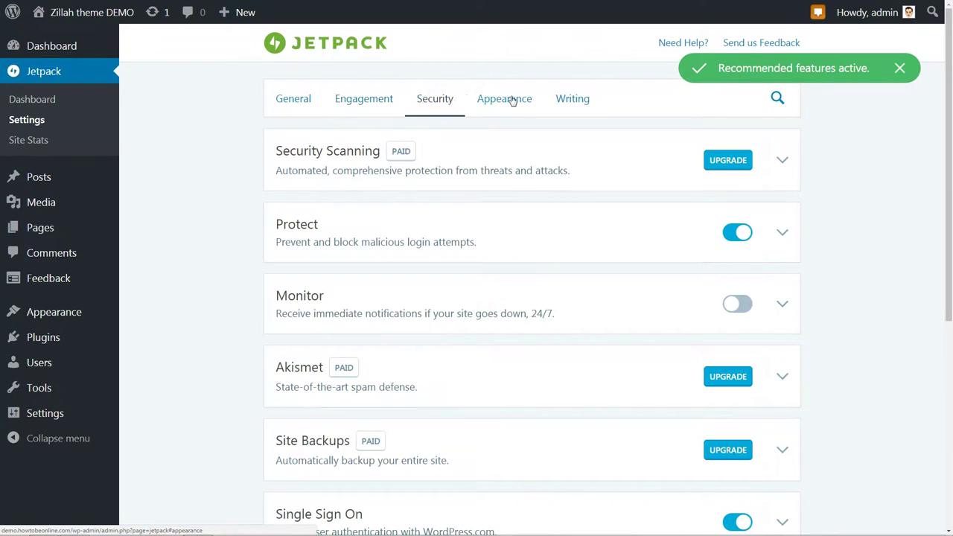
{"action": "left_click", "coordinate": [505, 100]}
{"action": "left_click", "coordinate": [571, 100]}
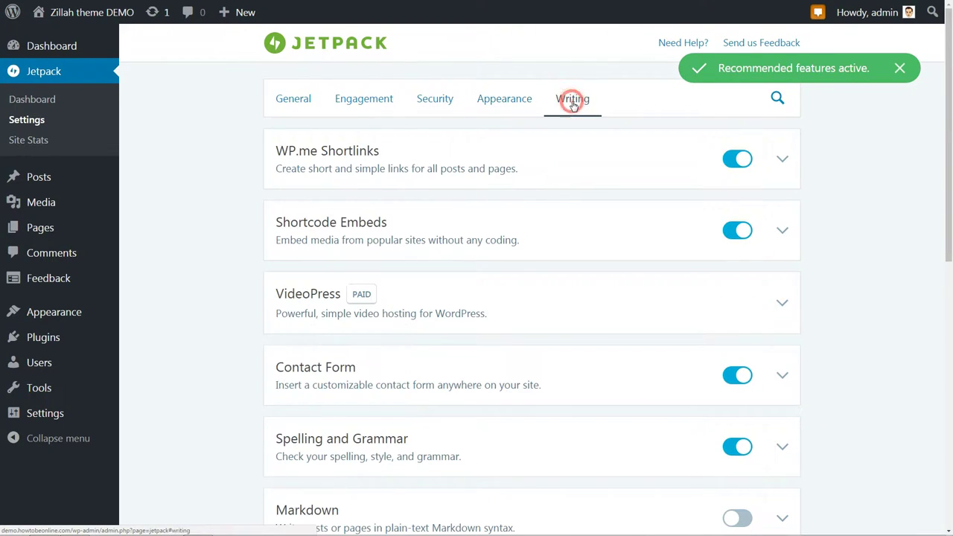
Install and activate the PirateForms plugin from its recommendation notice
{"action": "left_click", "coordinate": [290, 103]}
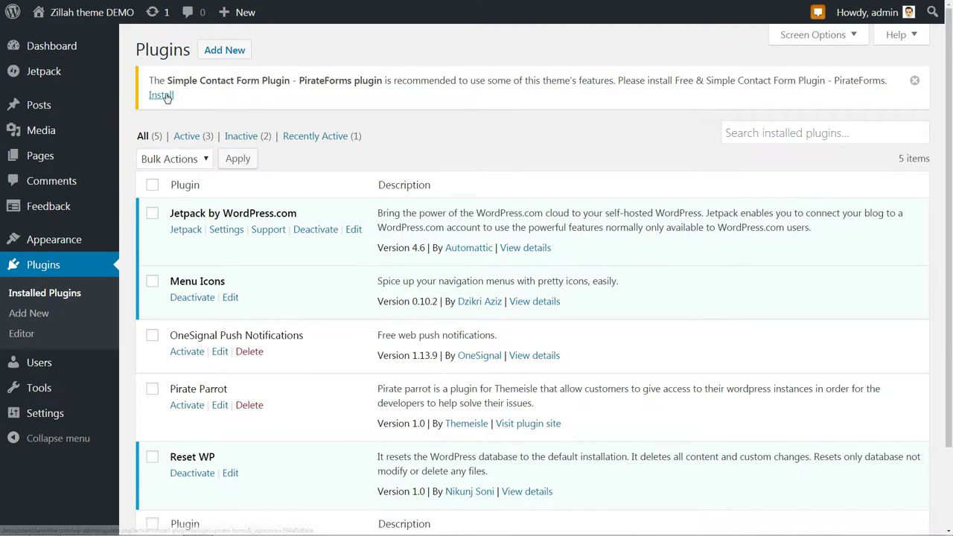
{"action": "left_click", "coordinate": [161, 94]}
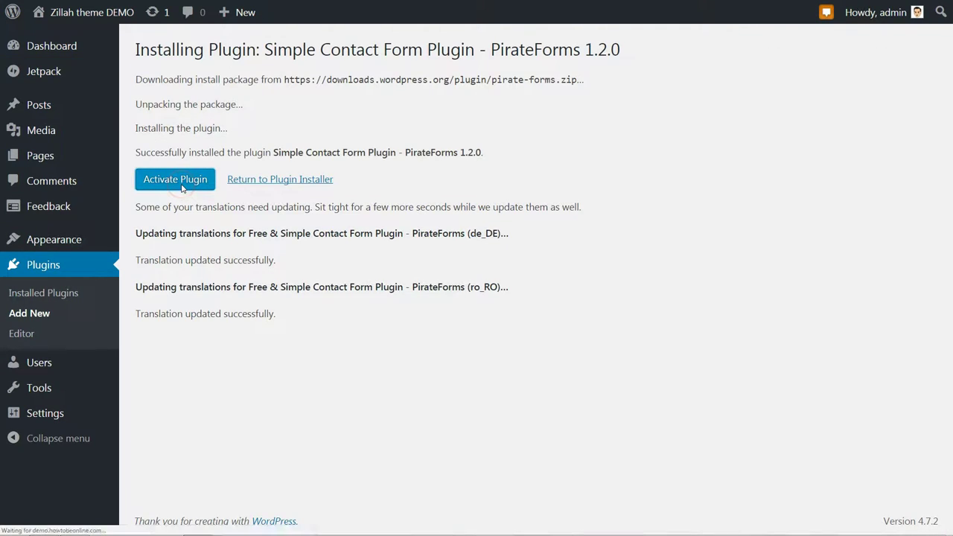
{"action": "left_click", "coordinate": [182, 188]}
Copy the [pirate_forms] shortcode into the Contact page and update it
{"action": "mouse_move", "coordinate": [74, 441]}
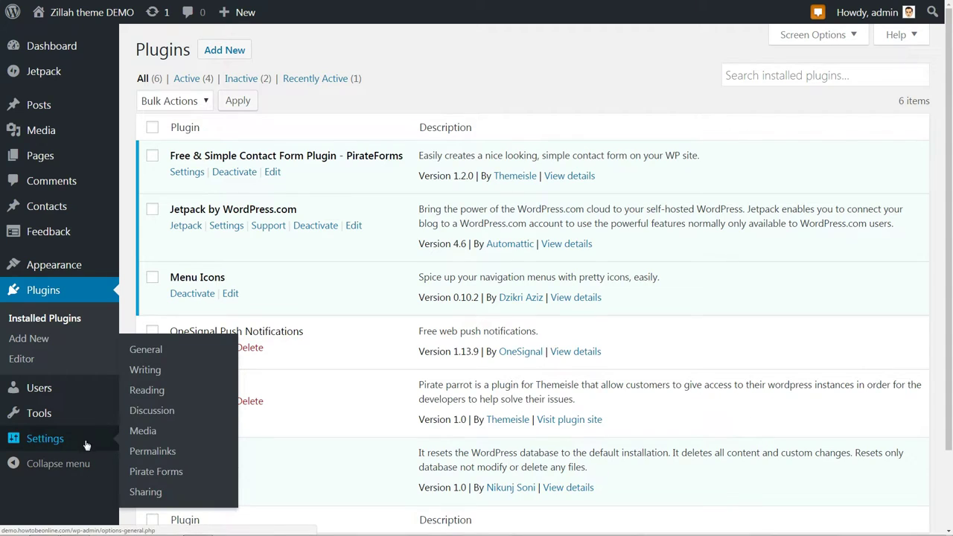
{"action": "left_click", "coordinate": [170, 474]}
{"action": "left_click_drag", "start_coordinate": [280, 270], "coordinate": [355, 270]}
{"action": "right_click", "coordinate": [351, 273]}
{"action": "left_click", "coordinate": [356, 280]}
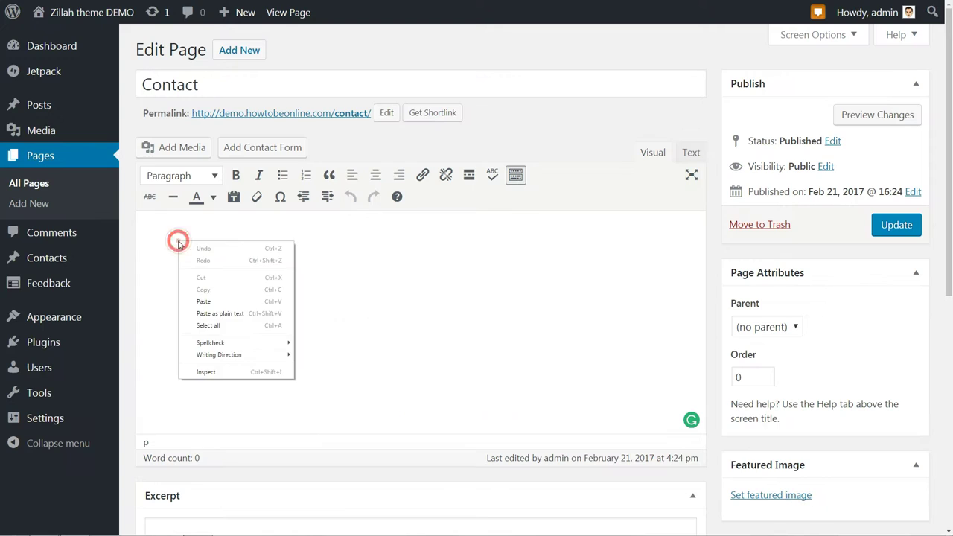
{"action": "left_click", "coordinate": [222, 303]}
{"action": "left_click", "coordinate": [896, 224]}
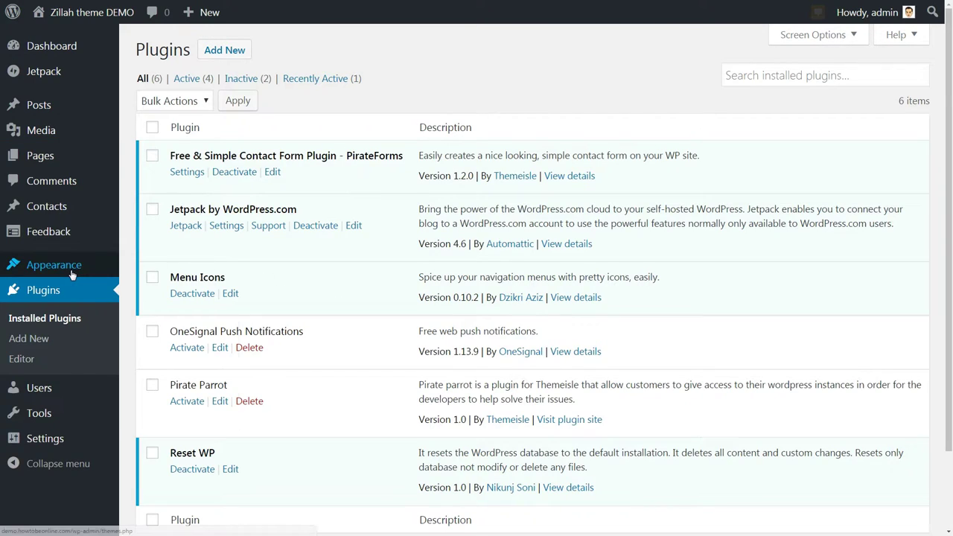
Review the site title 'Zillah theme DEMO' and tagline in Site Identity
{"action": "mouse_move", "coordinate": [72, 273]}
{"action": "left_click", "coordinate": [147, 287]}
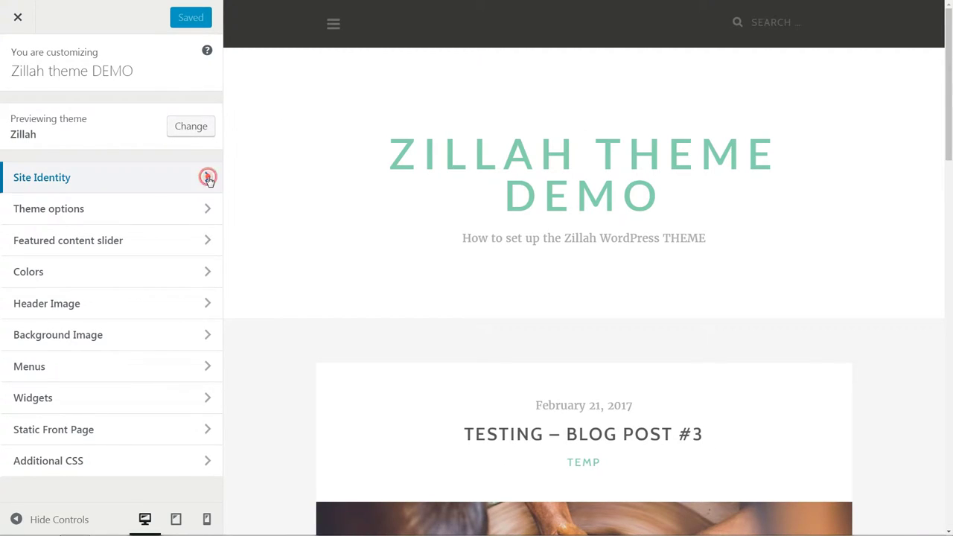
{"action": "left_click", "coordinate": [208, 177]}
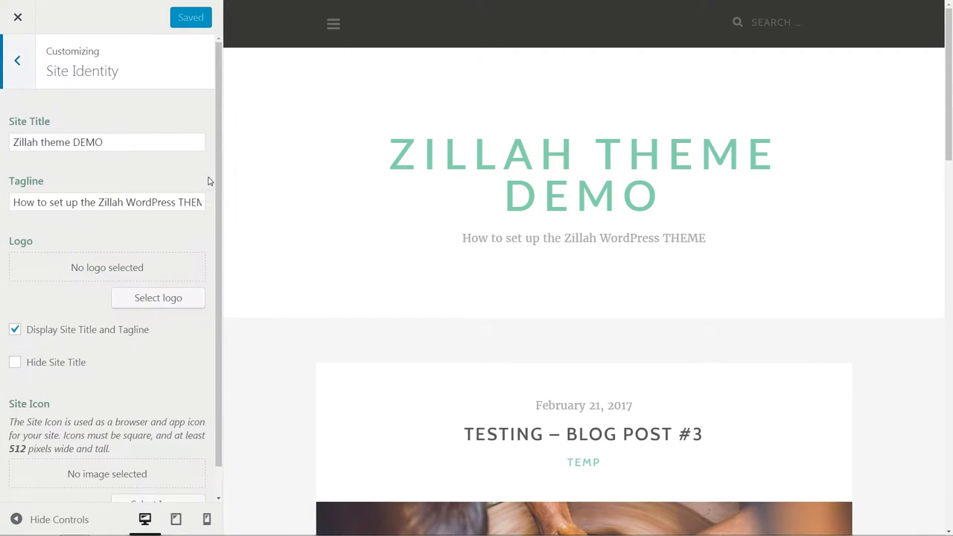
{"action": "left_click_drag", "start_coordinate": [101, 142], "coordinate": [123, 145]}
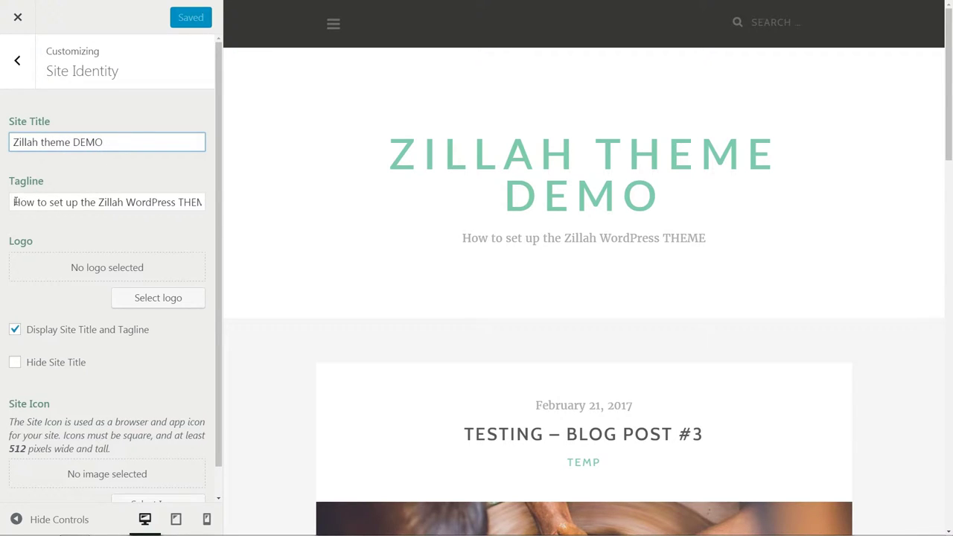
{"action": "mouse_move", "coordinate": [14, 202]}
{"action": "left_mouse_down"}
{"action": "mouse_move", "coordinate": [7, 198]}
{"action": "mouse_move", "coordinate": [251, 213]}
{"action": "mouse_move", "coordinate": [9, 207]}
{"action": "left_mouse_up"}
Upload the ZILLAH logo uncropped and keep the site title and tagline displayed
{"action": "left_click", "coordinate": [158, 298]}
{"action": "left_click", "coordinate": [487, 278]}
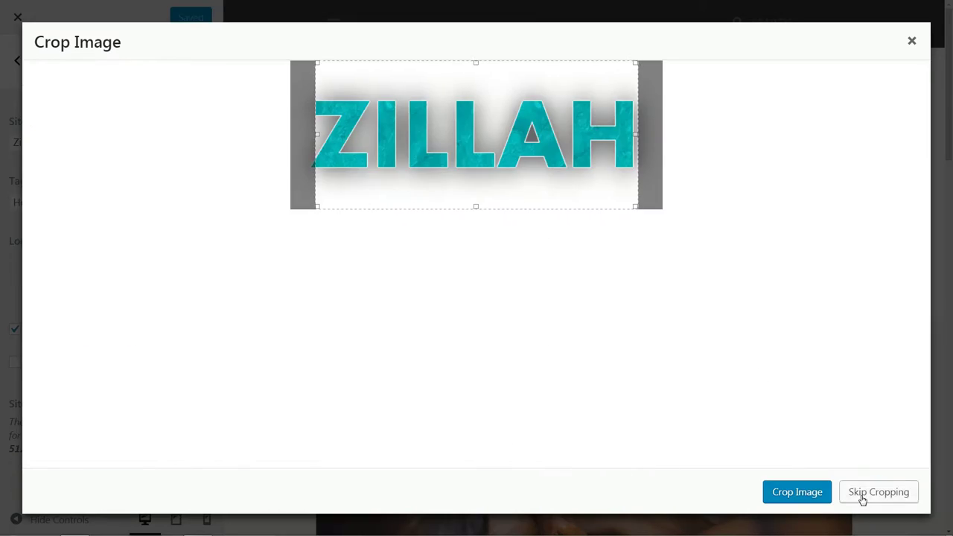
{"action": "left_click", "coordinate": [878, 492]}
{"action": "left_click", "coordinate": [15, 412]}
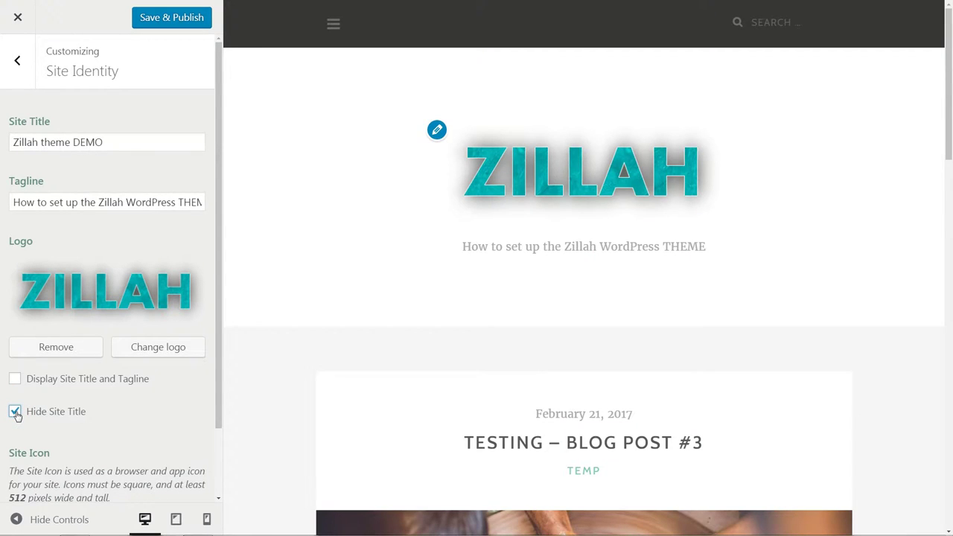
{"action": "left_click", "coordinate": [15, 380]}
Leave the site icon empty and publish the site identity changes
{"action": "scroll", "coordinate": [194, 328], "scroll_direction": "down", "scroll_amount": 1}
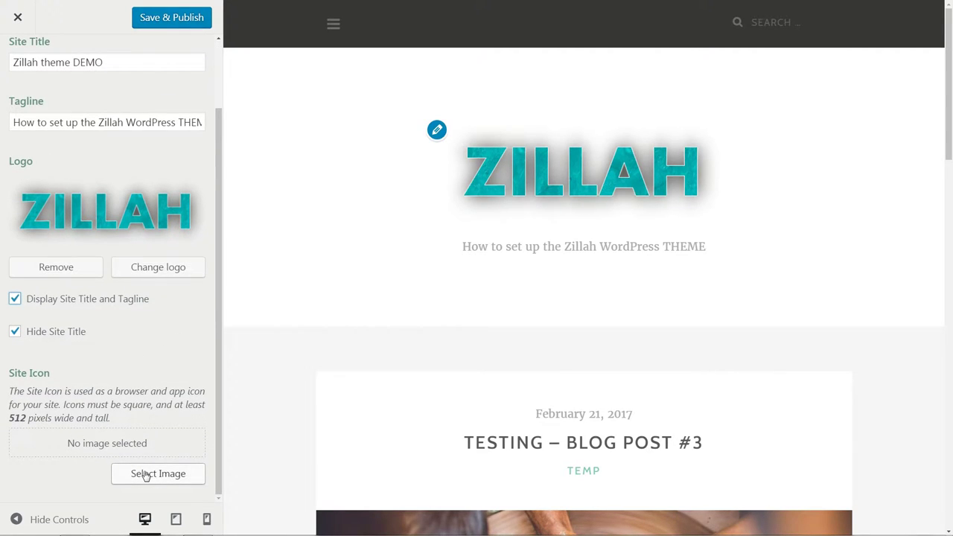
{"action": "left_click", "coordinate": [146, 474]}
{"action": "key", "text": "Escape"}
{"action": "left_click", "coordinate": [174, 18]}
{"action": "scroll", "coordinate": [111, 68], "scroll_direction": "up", "scroll_amount": 1}
Preview the alternative grid layout and the sidebar in Theme options, then switch both off
{"action": "left_click", "coordinate": [15, 64]}
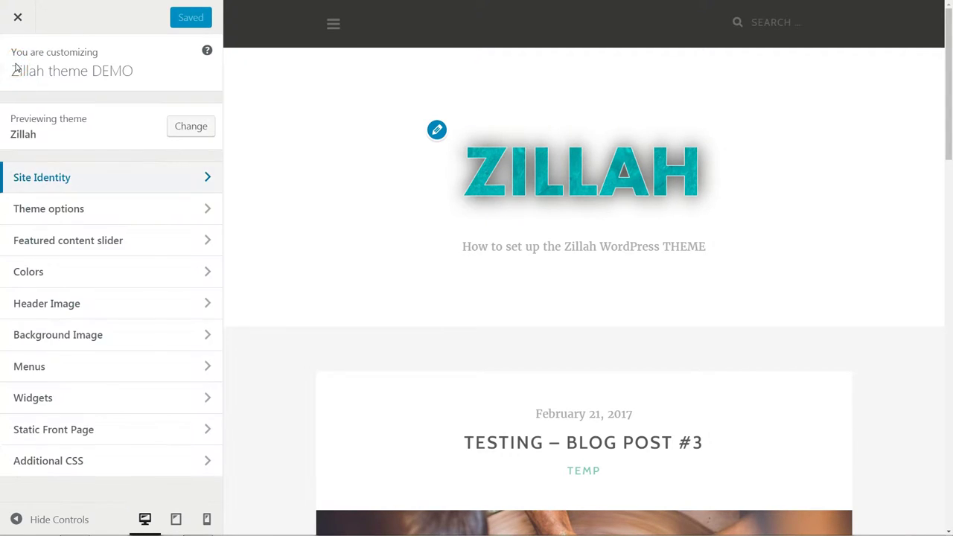
{"action": "left_click", "coordinate": [200, 213]}
{"action": "left_click", "coordinate": [10, 82]}
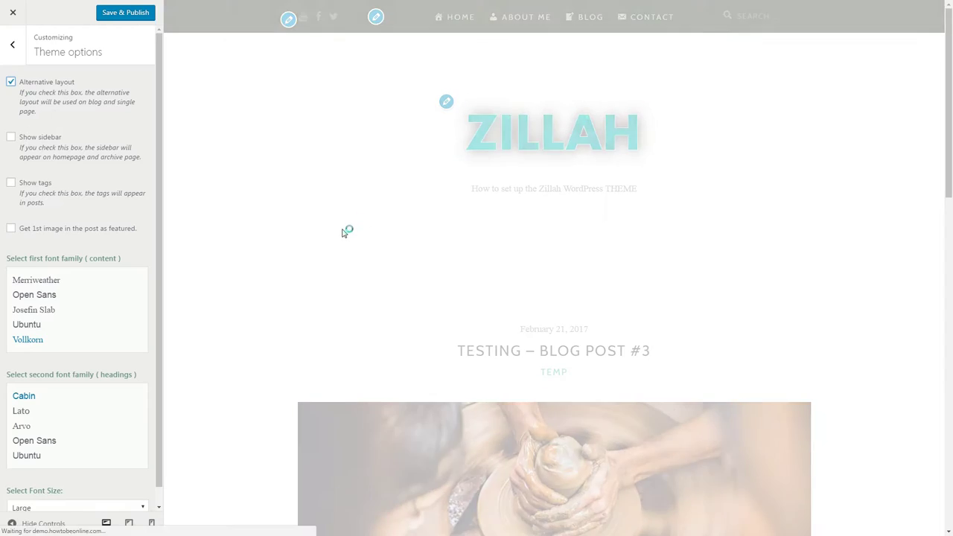
{"action": "scroll", "coordinate": [372, 239], "scroll_direction": "down", "scroll_amount": 5}
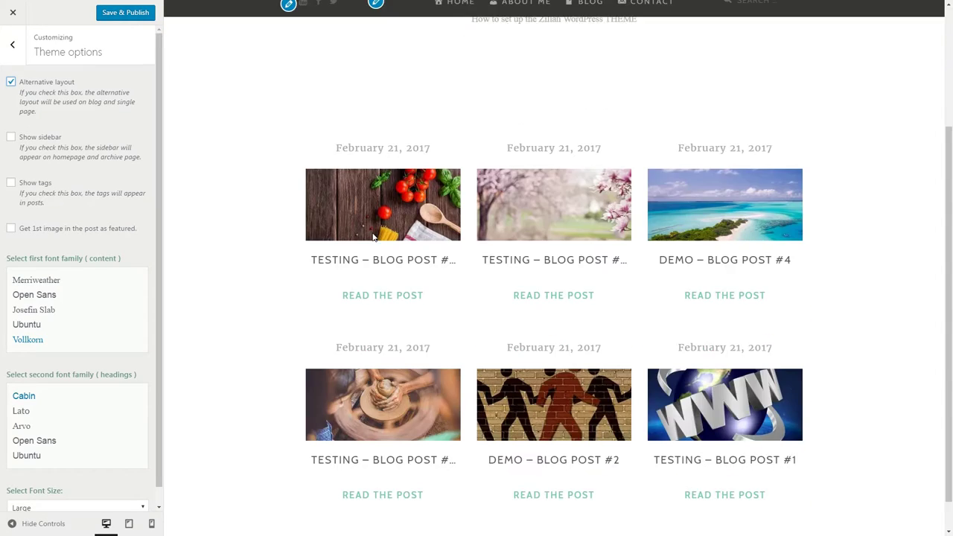
{"action": "scroll", "coordinate": [374, 237], "scroll_direction": "up", "scroll_amount": 3}
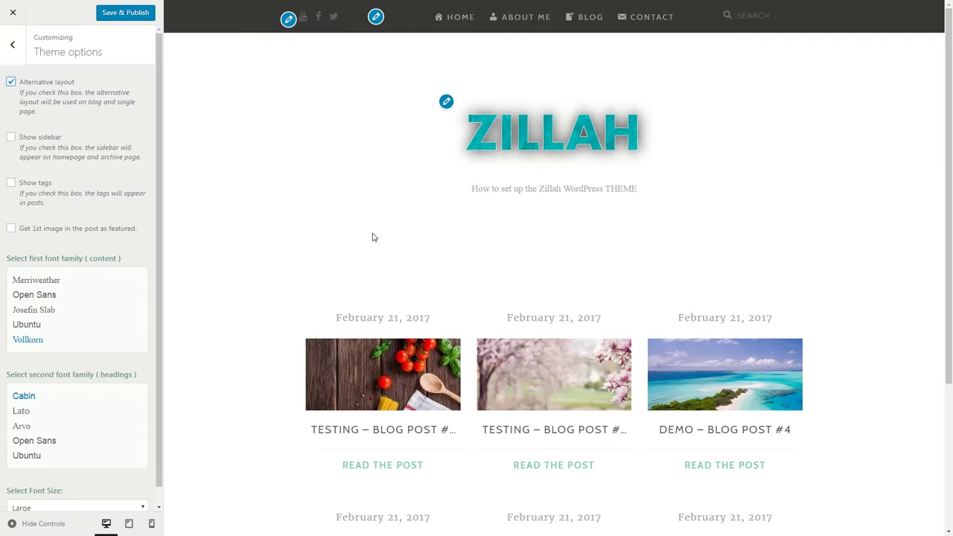
{"action": "left_click", "coordinate": [11, 81]}
{"action": "left_click", "coordinate": [10, 137]}
{"action": "left_click", "coordinate": [11, 138]}
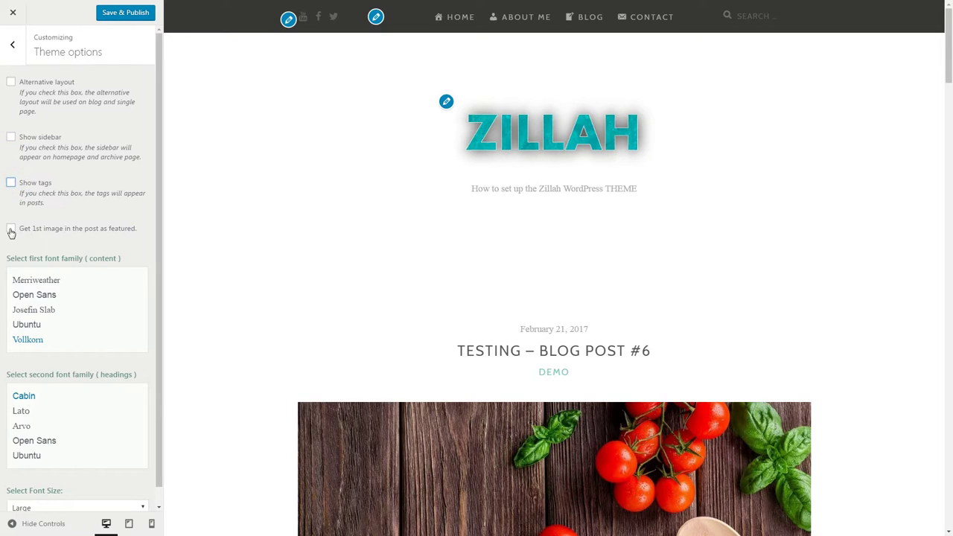
Try the first-image featured option, keep Large font size, and publish theme options
{"action": "left_click", "coordinate": [11, 228]}
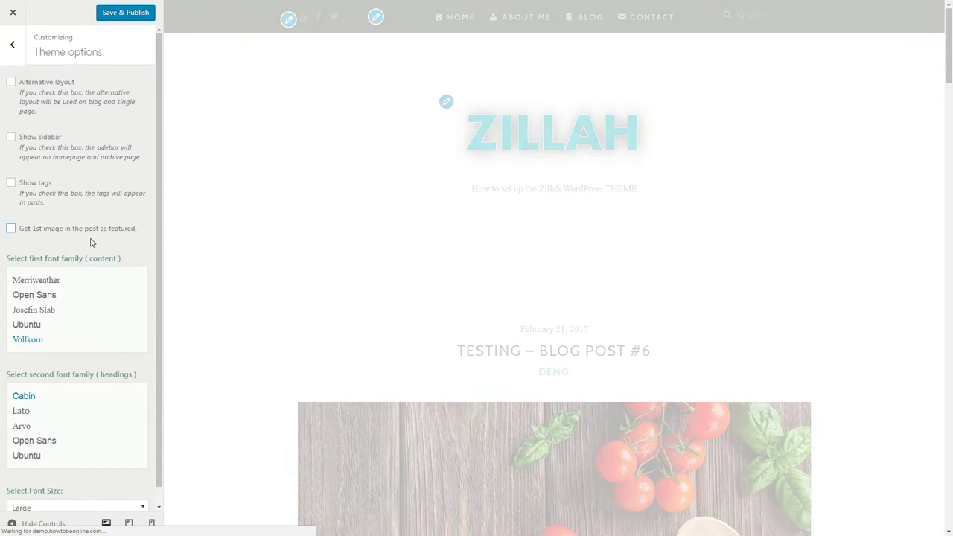
{"action": "scroll", "coordinate": [82, 247], "scroll_direction": "down", "scroll_amount": 1}
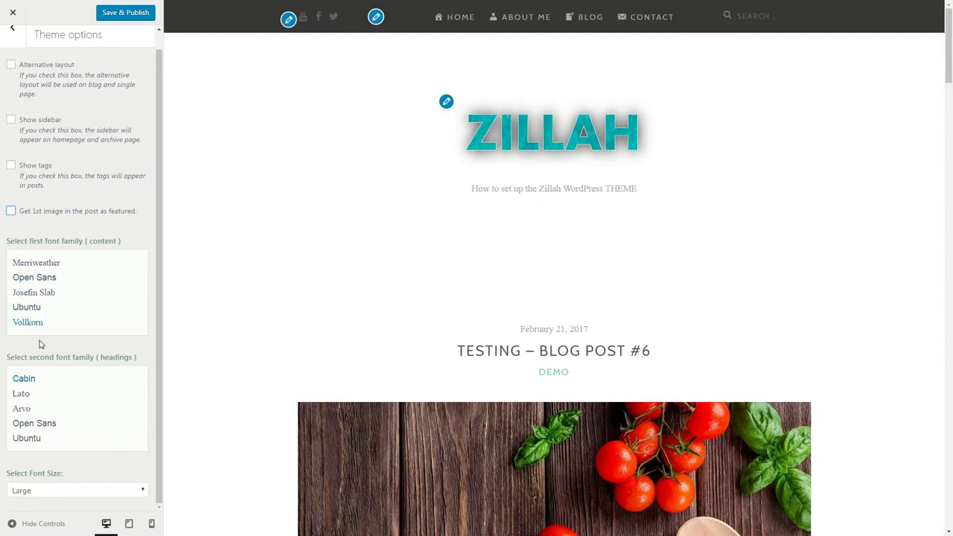
{"action": "left_click", "coordinate": [76, 495]}
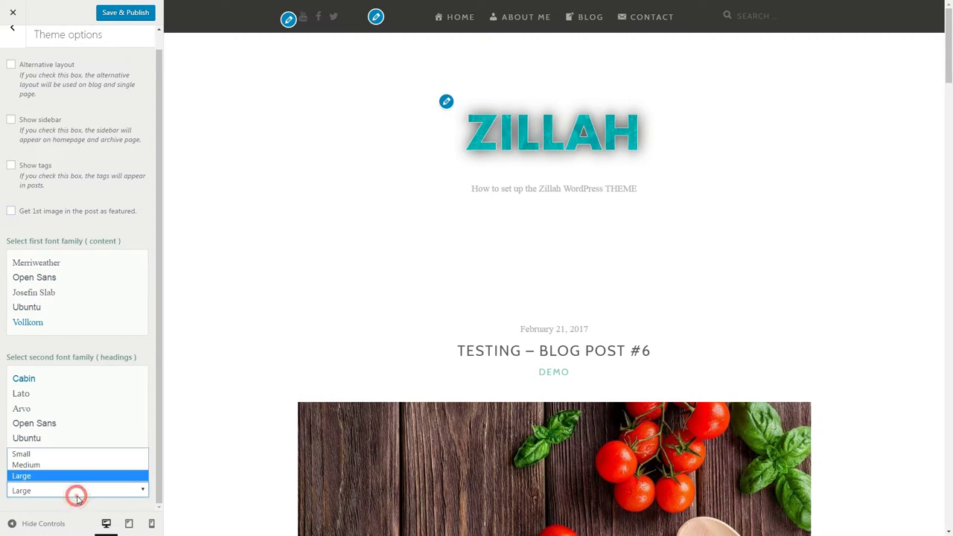
{"action": "left_click", "coordinate": [71, 477]}
{"action": "left_click", "coordinate": [123, 14]}
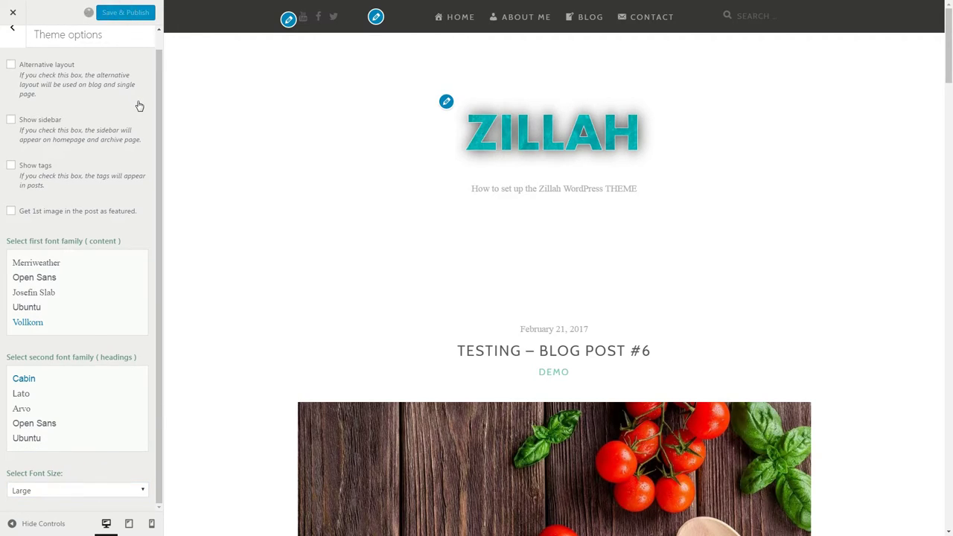
{"action": "scroll", "coordinate": [61, 75], "scroll_direction": "up", "scroll_amount": 1}
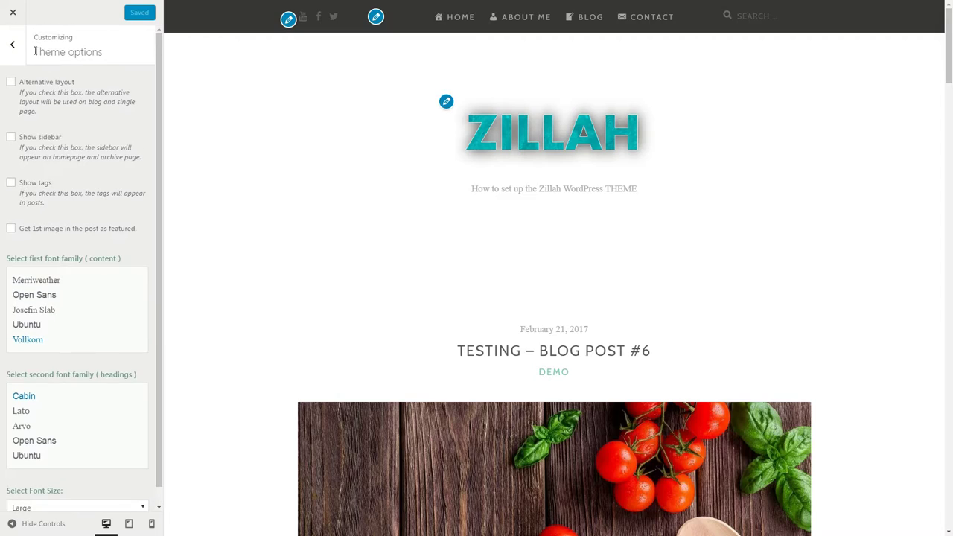
Enable the featured content slider using the demo category and publish it
{"action": "left_click", "coordinate": [12, 49]}
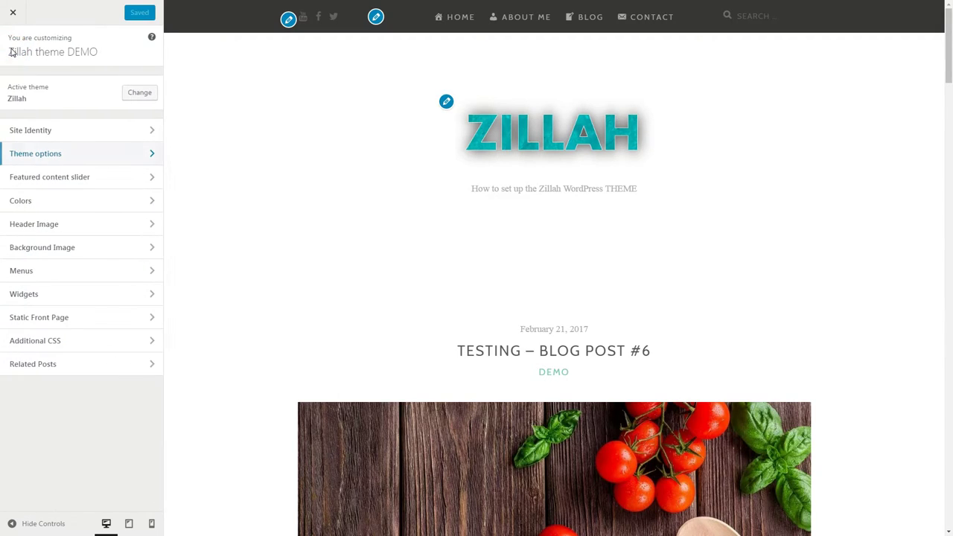
{"action": "left_click", "coordinate": [152, 178]}
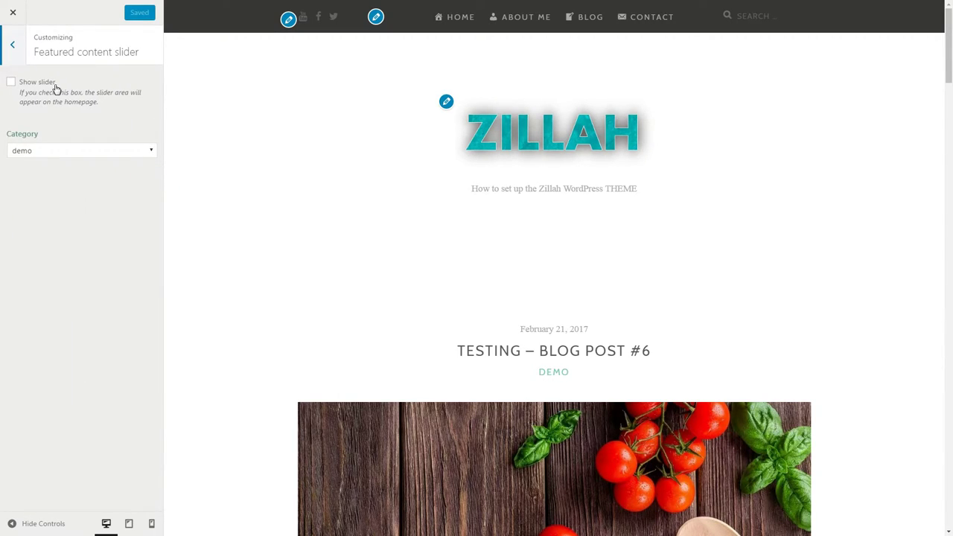
{"action": "left_click", "coordinate": [11, 84]}
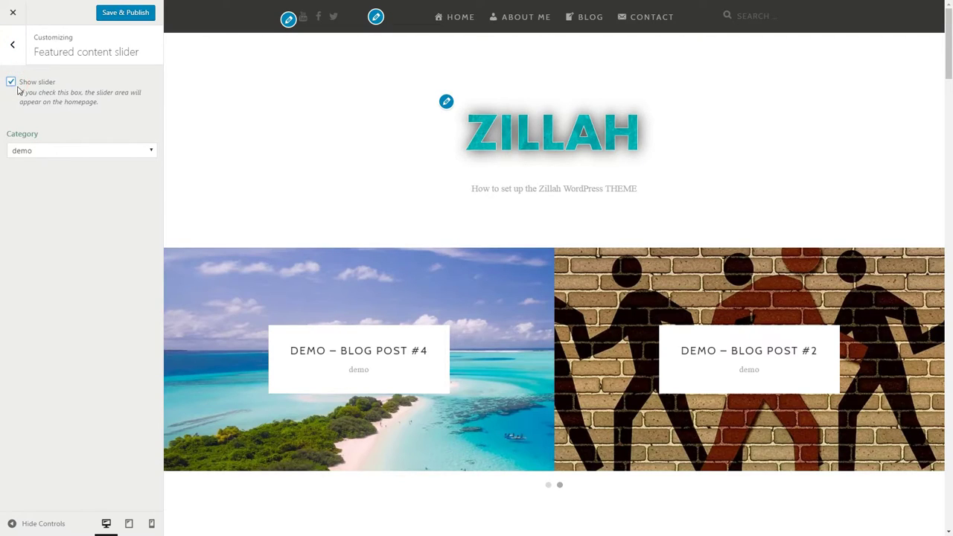
{"action": "left_click", "coordinate": [123, 152]}
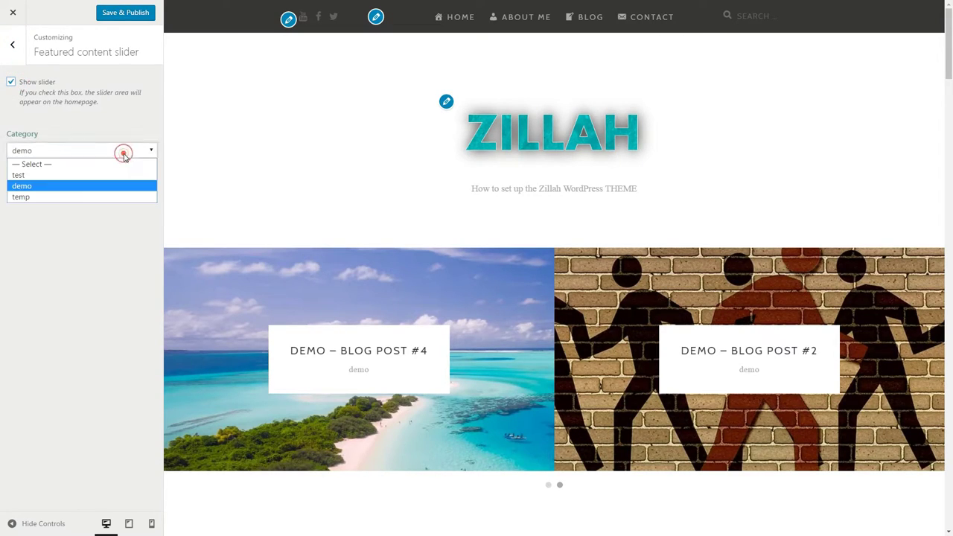
{"action": "left_click", "coordinate": [94, 186]}
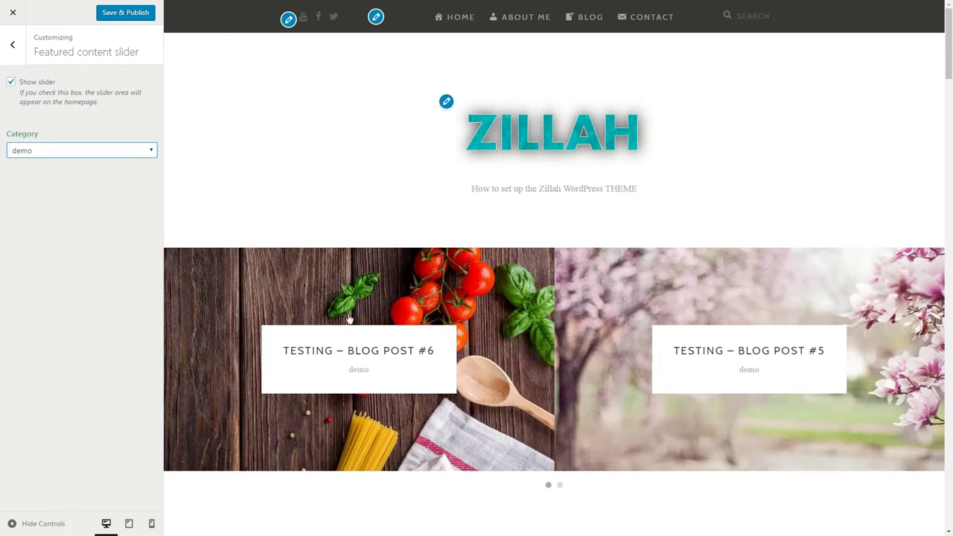
{"action": "scroll", "coordinate": [794, 196], "scroll_direction": "down", "scroll_amount": 5}
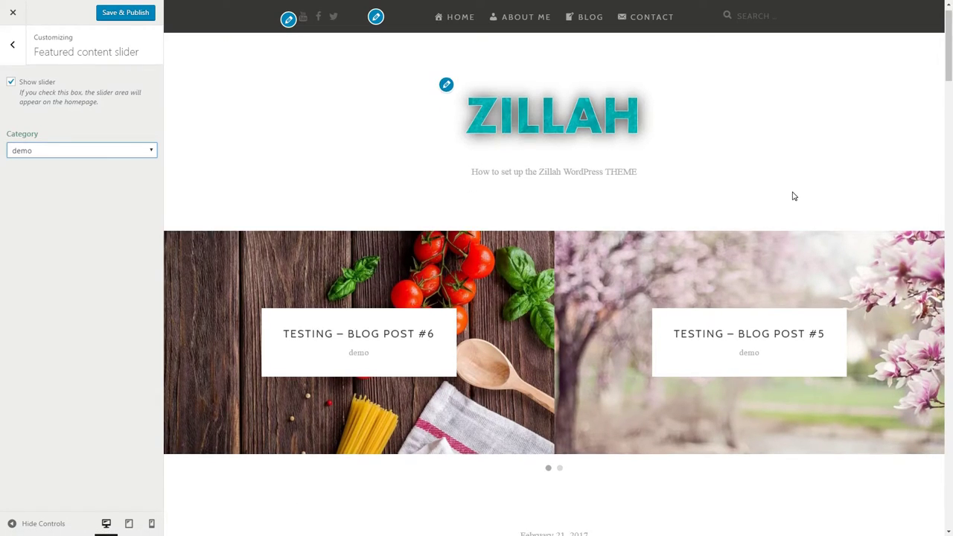
{"action": "scroll", "coordinate": [793, 196], "scroll_direction": "down", "scroll_amount": 4}
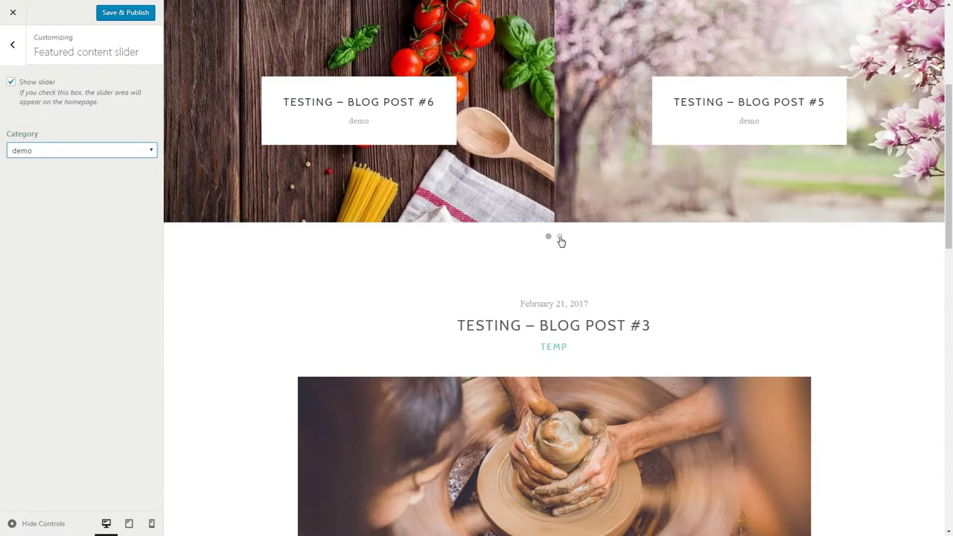
{"action": "scroll", "coordinate": [647, 270], "scroll_direction": "up", "scroll_amount": 3}
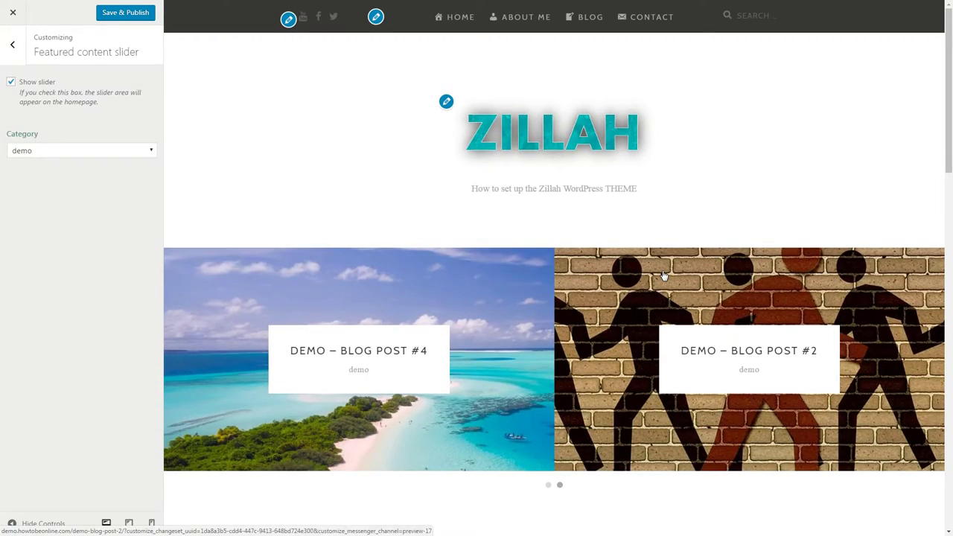
{"action": "scroll", "coordinate": [663, 276], "scroll_direction": "down", "scroll_amount": 9}
{"action": "scroll", "coordinate": [664, 275], "scroll_direction": "up", "scroll_amount": 4}
{"action": "scroll", "coordinate": [663, 276], "scroll_direction": "up", "scroll_amount": 5}
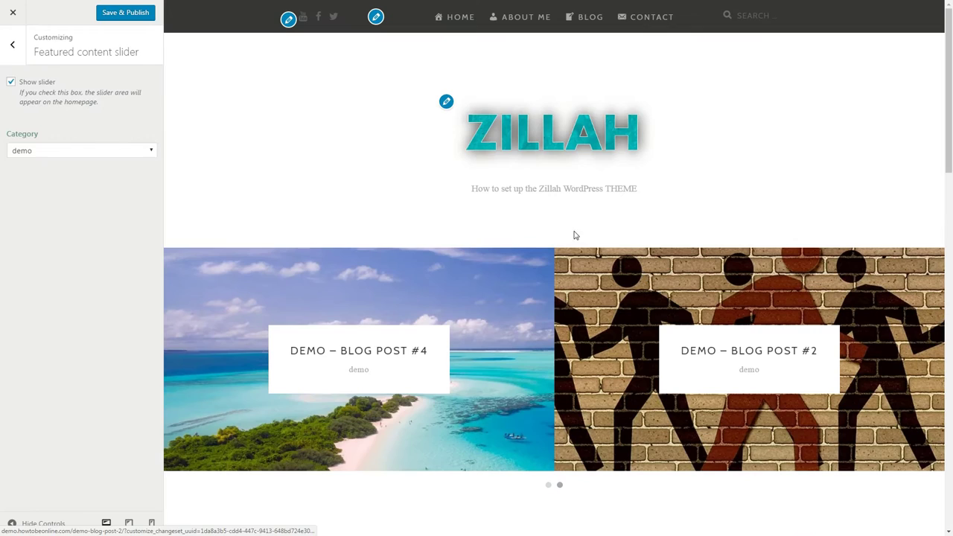
{"action": "left_click", "coordinate": [125, 13]}
{"action": "left_click", "coordinate": [12, 44]}
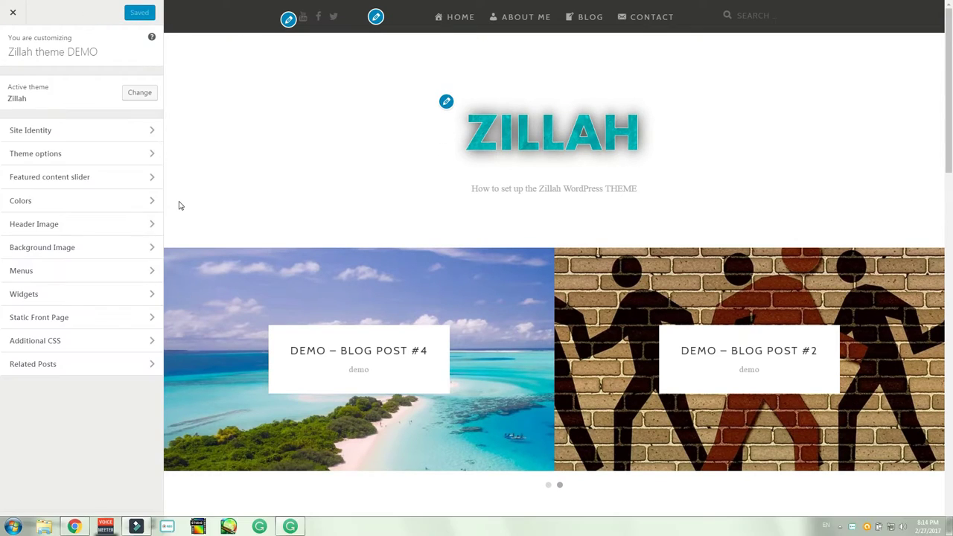
{"action": "left_click", "coordinate": [152, 205]}
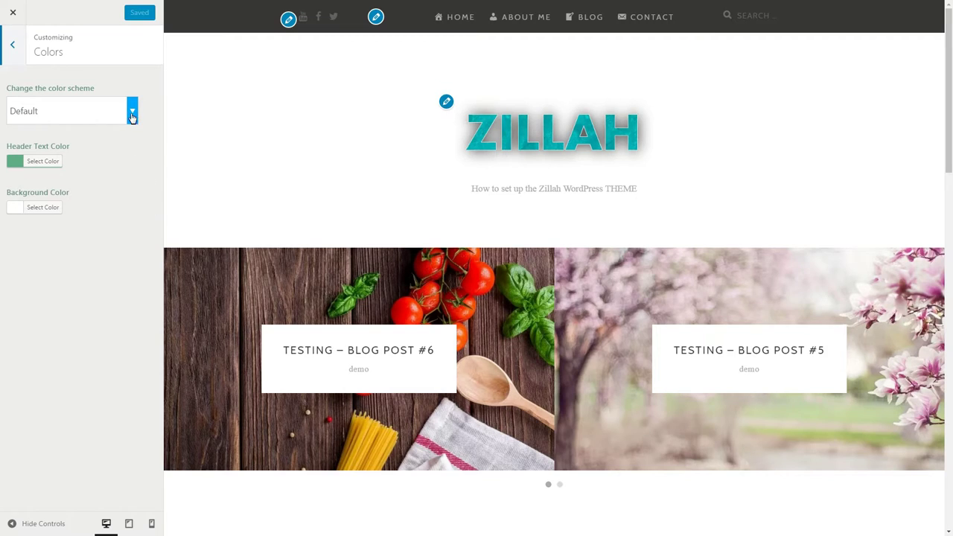
{"action": "left_click", "coordinate": [132, 116]}
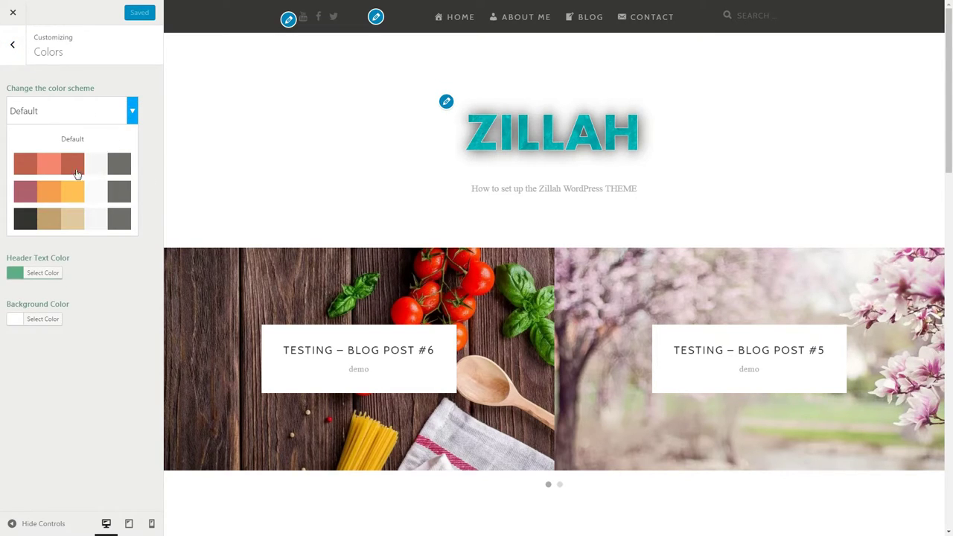
{"action": "left_click", "coordinate": [132, 113]}
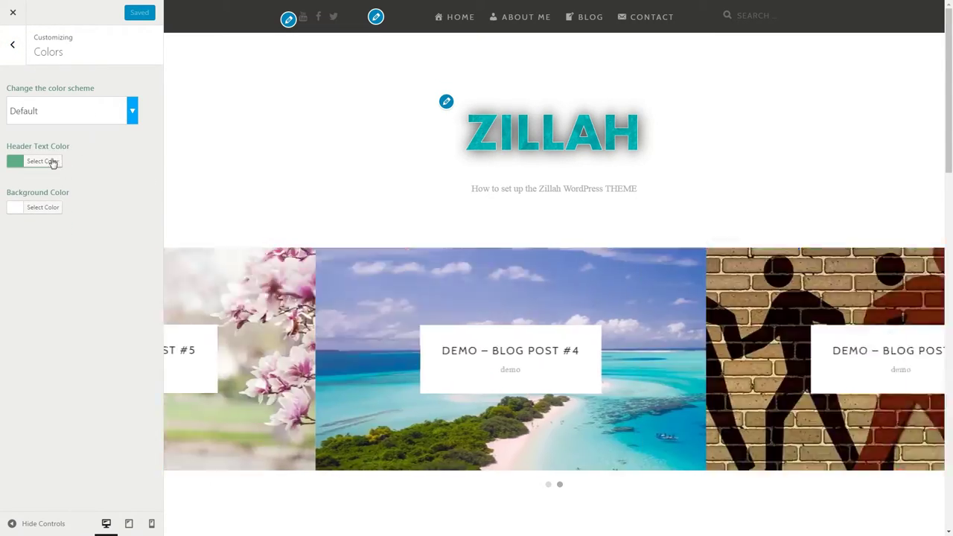
{"action": "left_click", "coordinate": [51, 160]}
{"action": "left_click", "coordinate": [109, 194]}
{"action": "left_click", "coordinate": [49, 211]}
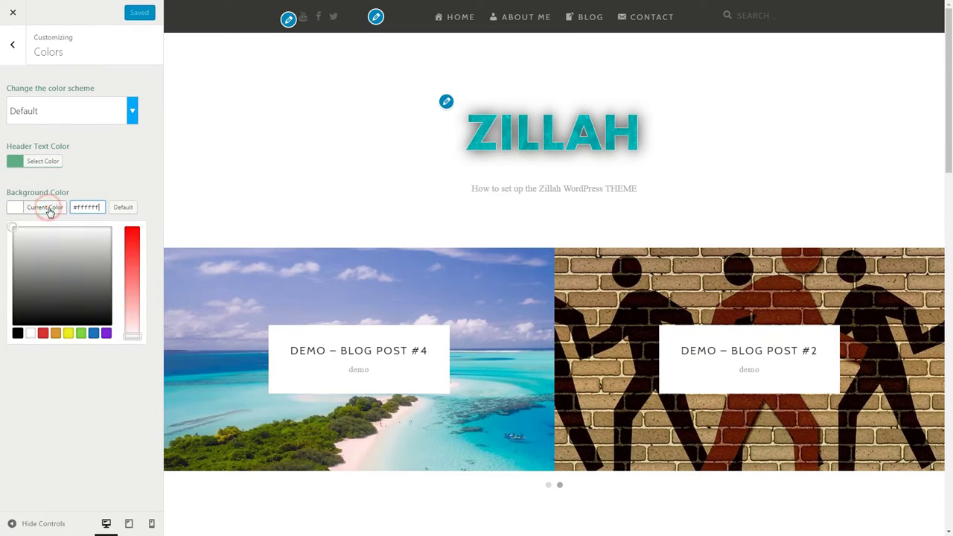
{"action": "left_click", "coordinate": [30, 333]}
{"action": "left_click", "coordinate": [109, 163]}
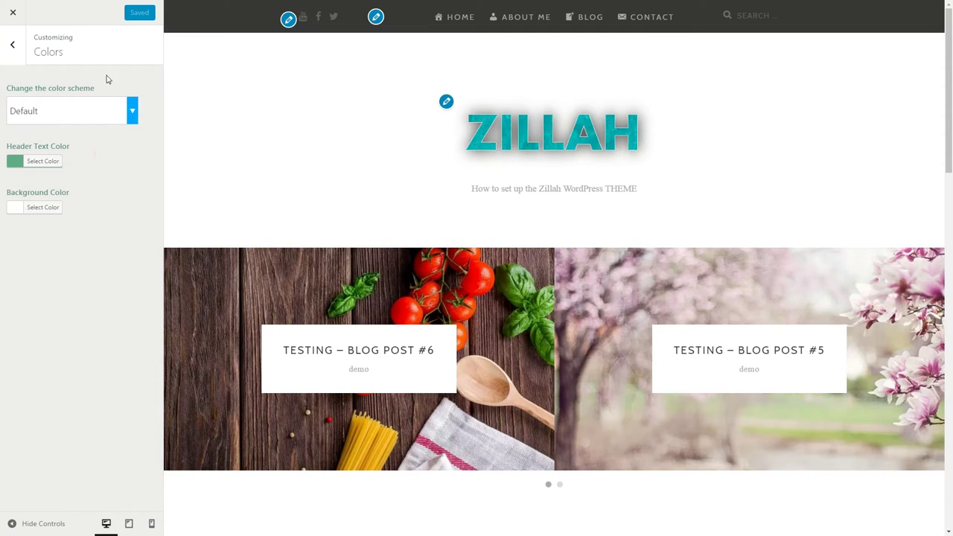
{"action": "left_click", "coordinate": [13, 48]}
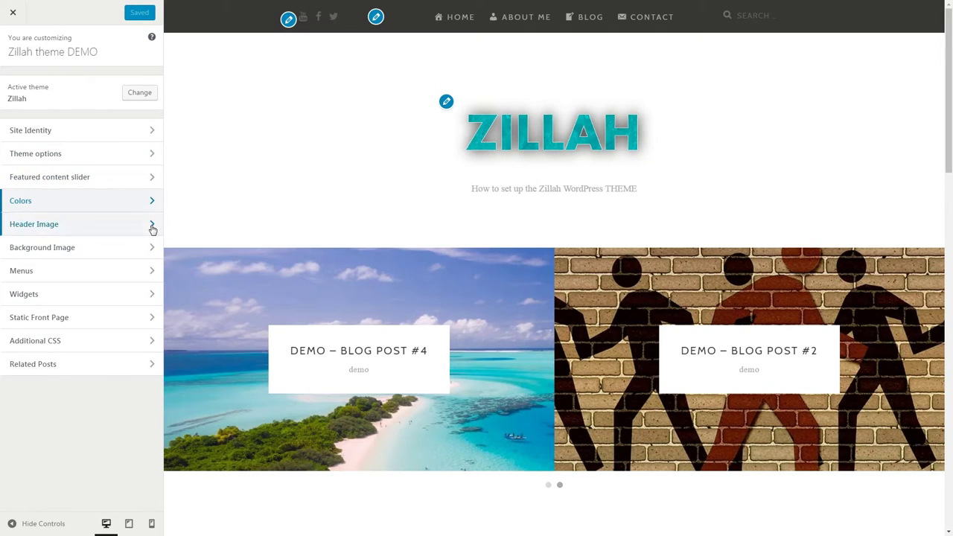
Try the beach and sky header photos, then hide the header image
{"action": "left_click", "coordinate": [152, 225]}
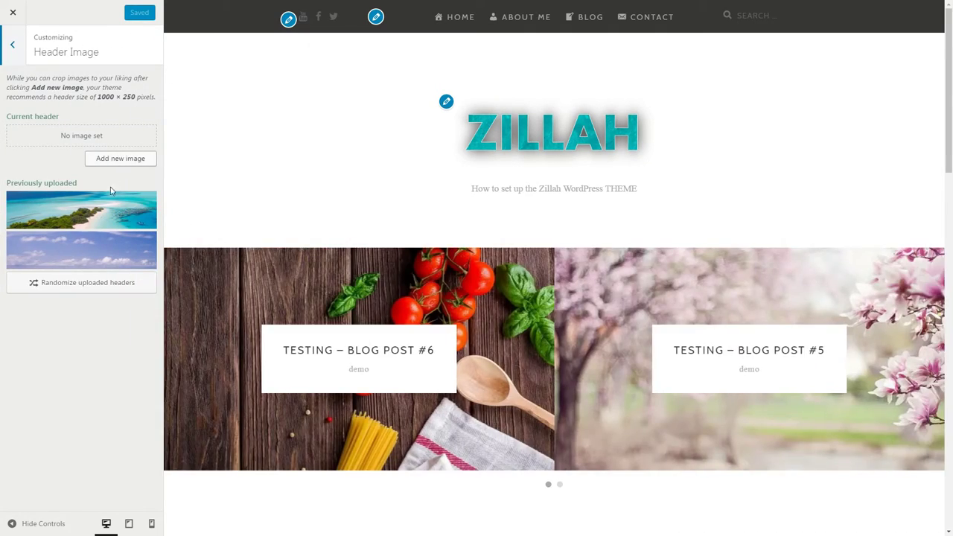
{"action": "left_click", "coordinate": [108, 213]}
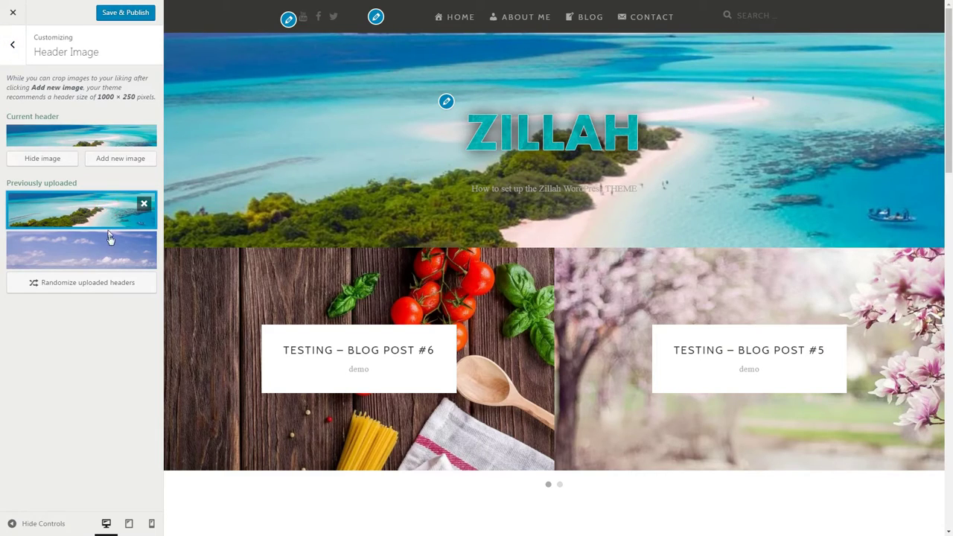
{"action": "left_click", "coordinate": [110, 243]}
{"action": "left_click", "coordinate": [96, 216]}
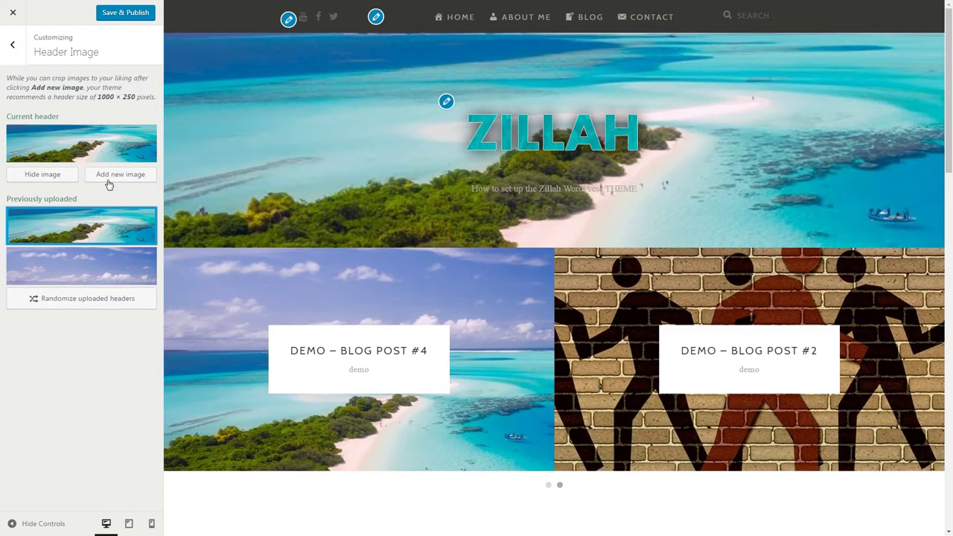
{"action": "left_click", "coordinate": [60, 177]}
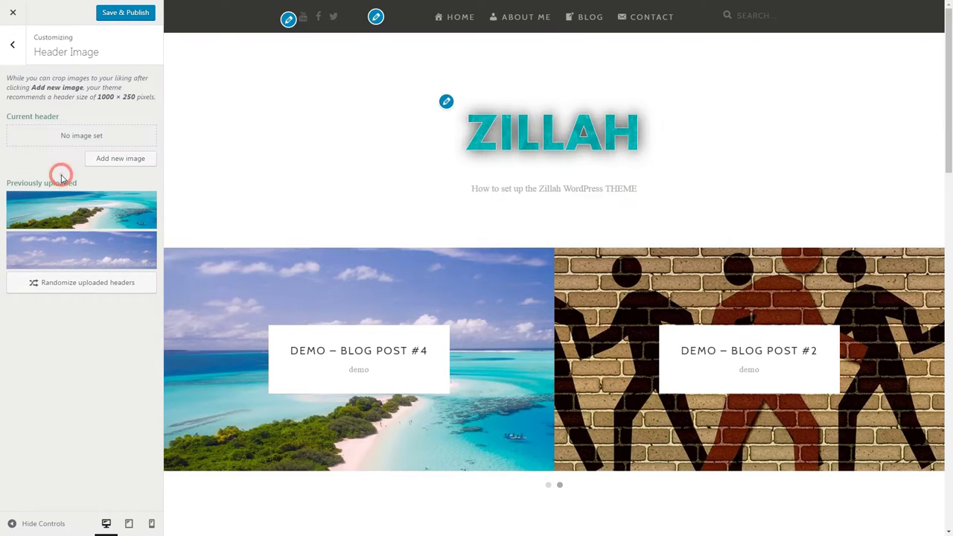
{"action": "left_click", "coordinate": [14, 50]}
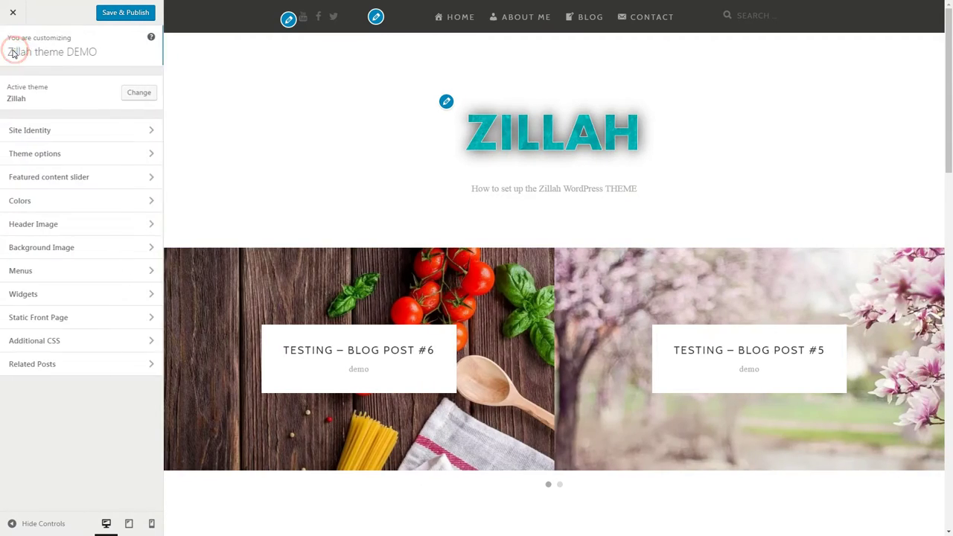
{"action": "left_click", "coordinate": [149, 251]}
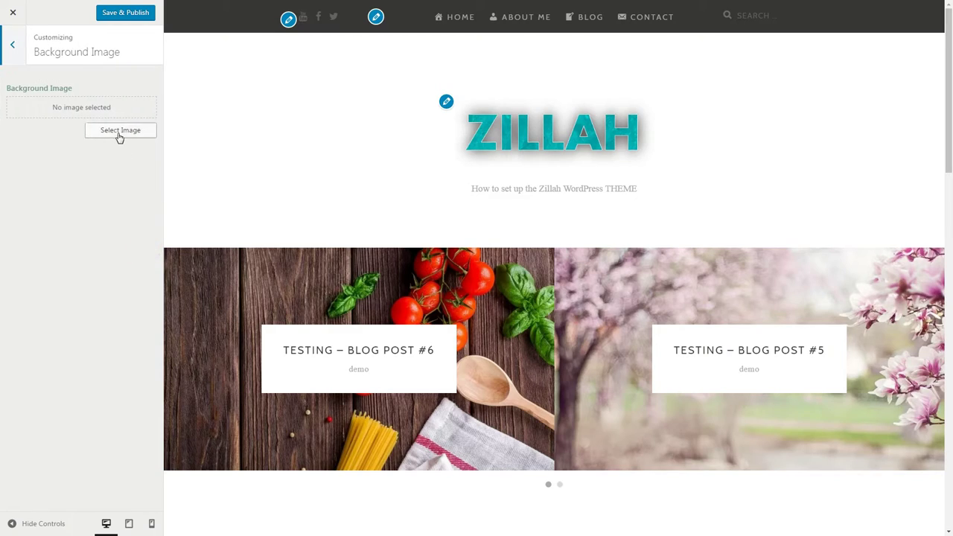
{"action": "left_click", "coordinate": [119, 132]}
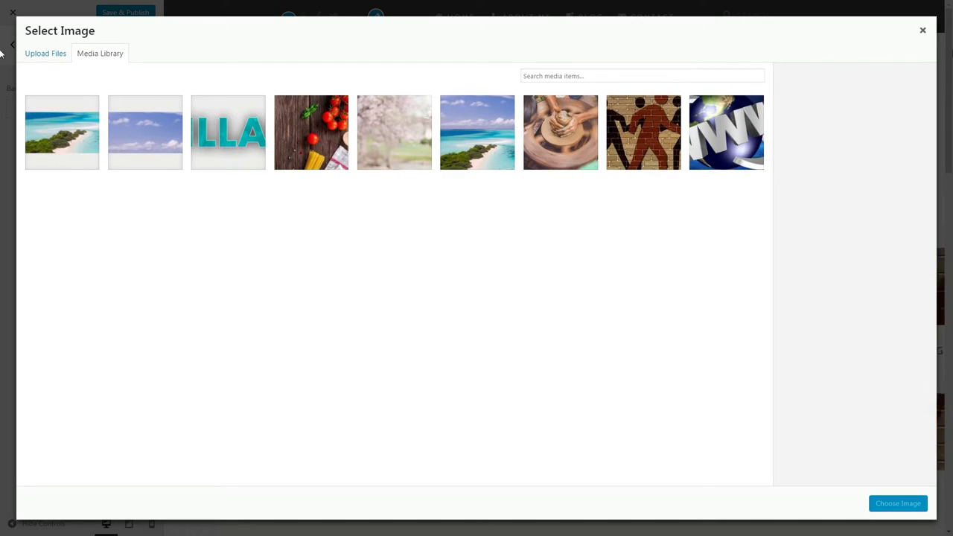
{"action": "left_click", "coordinate": [922, 32]}
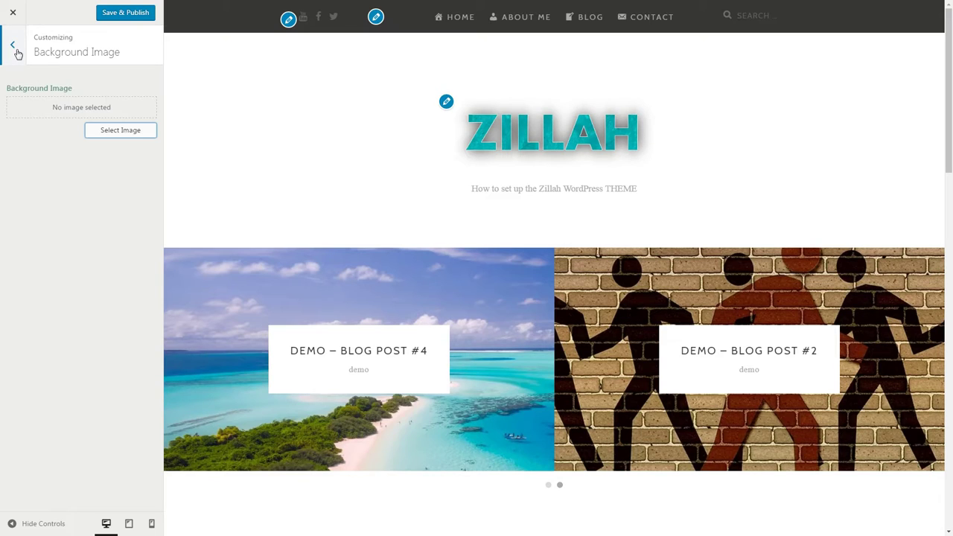
{"action": "left_click", "coordinate": [15, 49]}
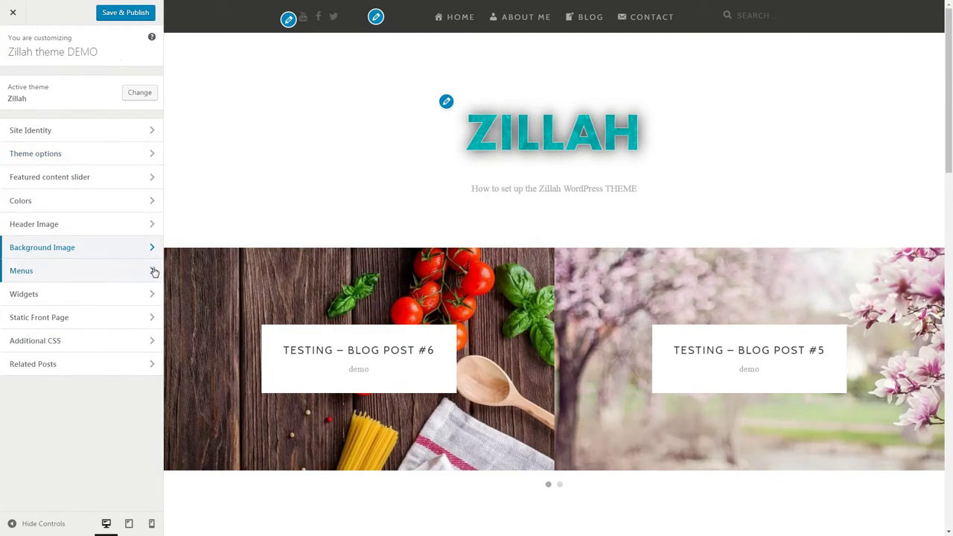
{"action": "left_click", "coordinate": [152, 271]}
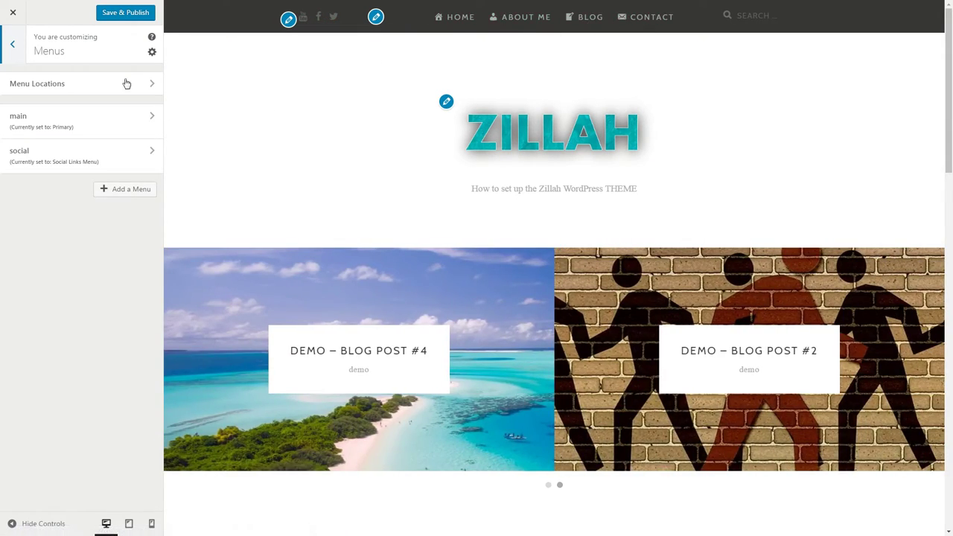
{"action": "left_click", "coordinate": [15, 46]}
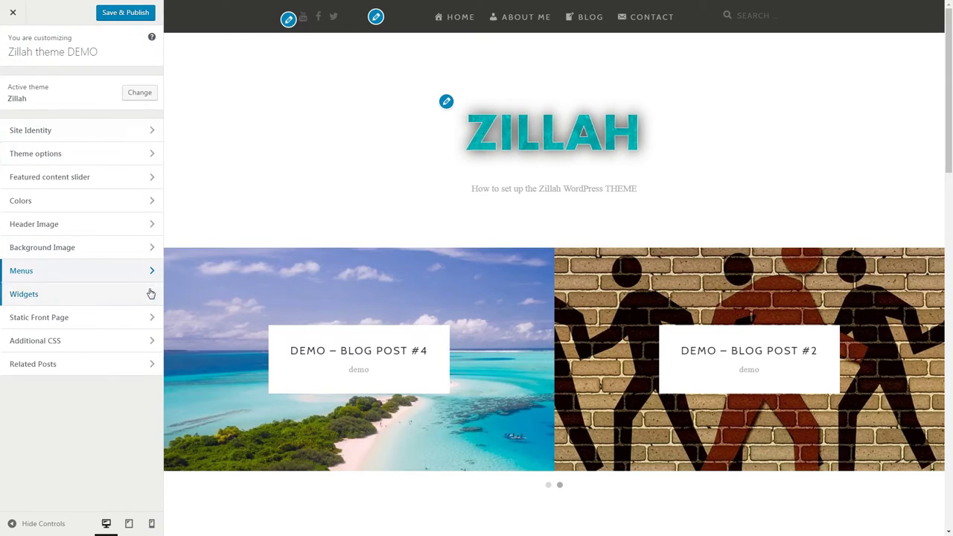
Check the empty Sidebar and Footer Widget Areas 1 and 2, then go to Static Front Page
{"action": "left_click", "coordinate": [150, 295]}
{"action": "left_click", "coordinate": [152, 85]}
{"action": "left_click", "coordinate": [22, 56]}
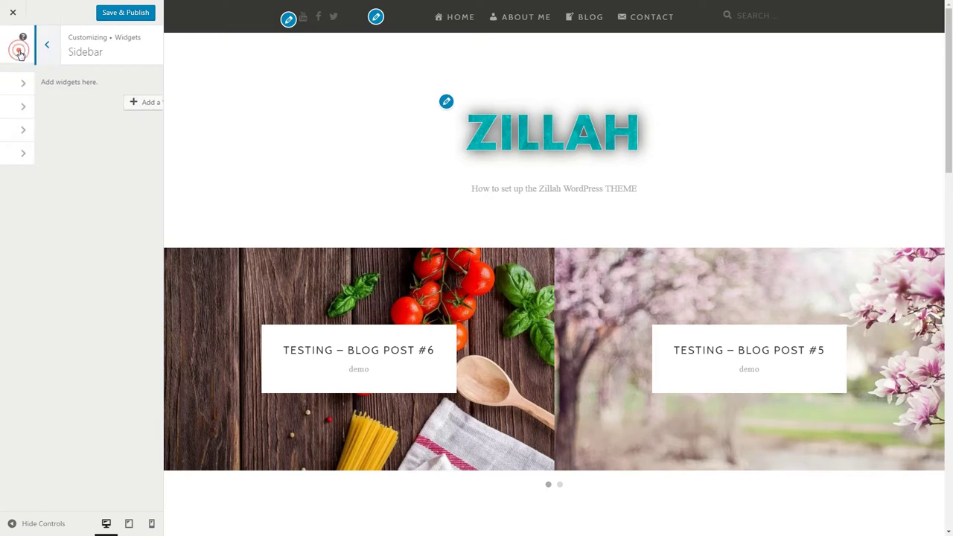
{"action": "left_click", "coordinate": [156, 108]}
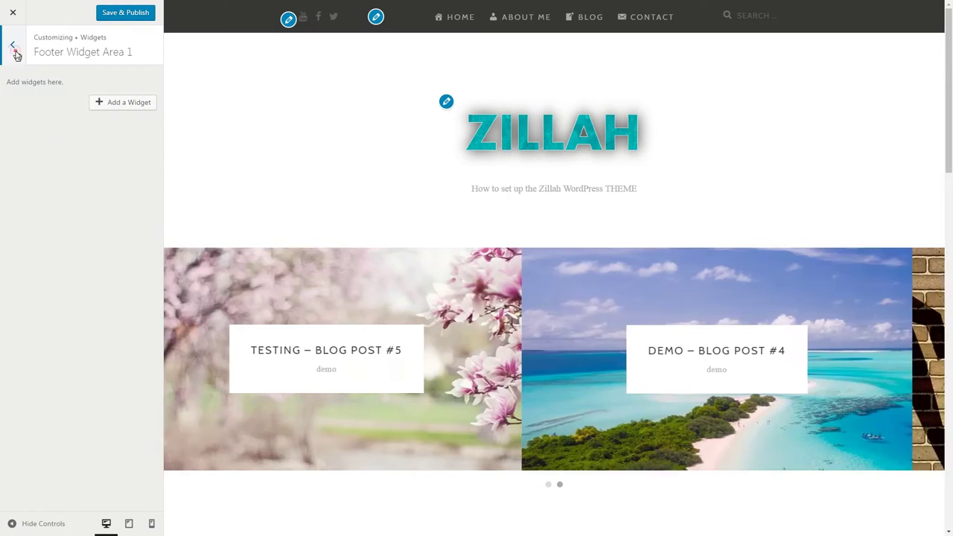
{"action": "left_click", "coordinate": [13, 46]}
{"action": "left_click", "coordinate": [143, 131]}
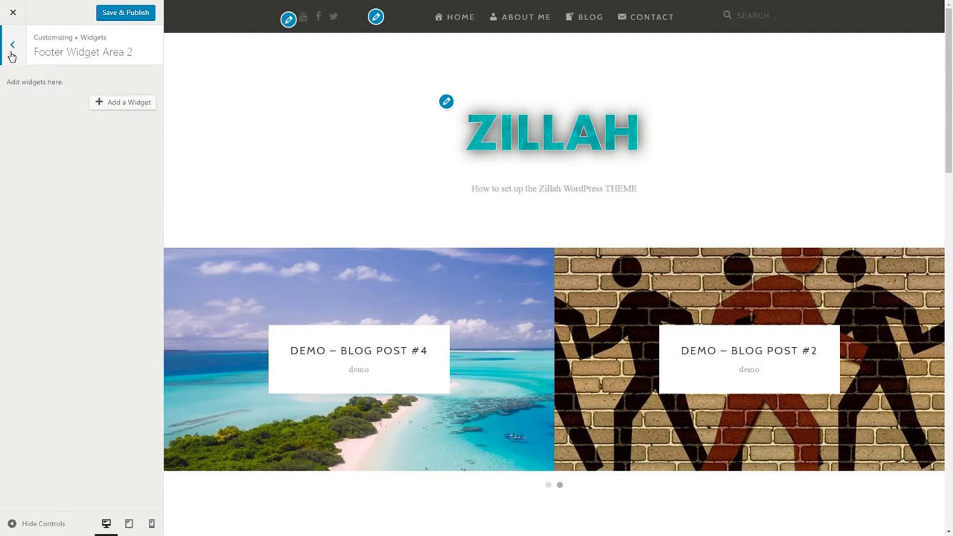
{"action": "left_click", "coordinate": [15, 46]}
{"action": "left_click", "coordinate": [15, 45]}
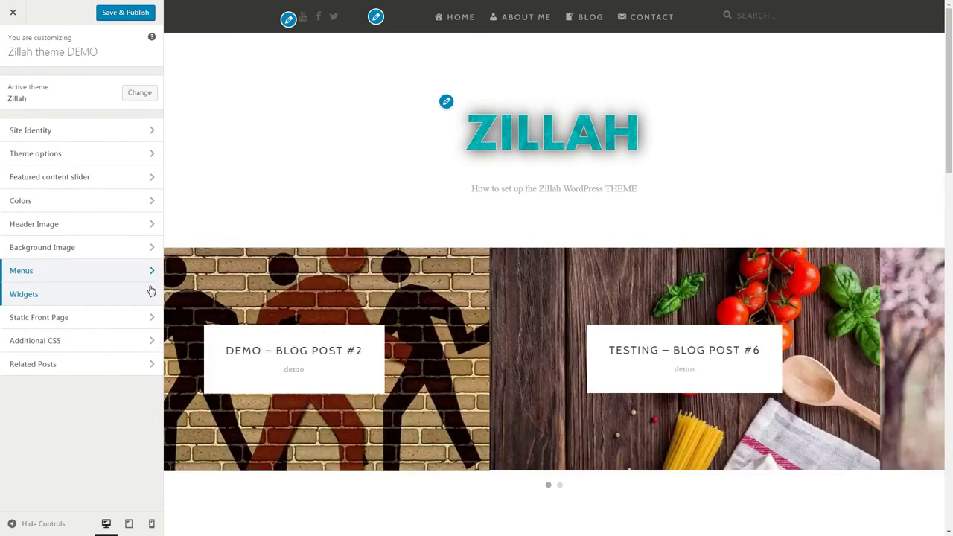
{"action": "left_click", "coordinate": [150, 319]}
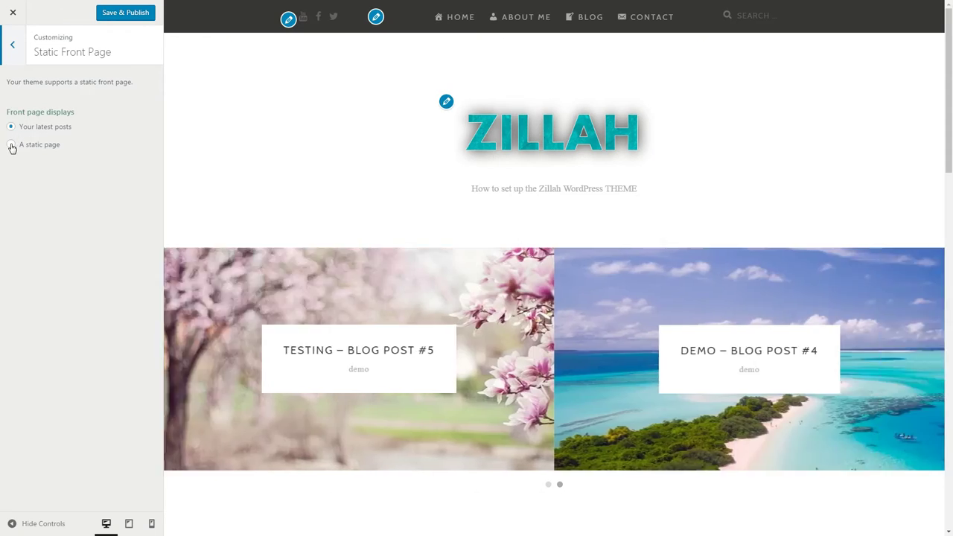
Try a static Home front page, then revert to showing the latest posts
{"action": "left_click", "coordinate": [11, 145]}
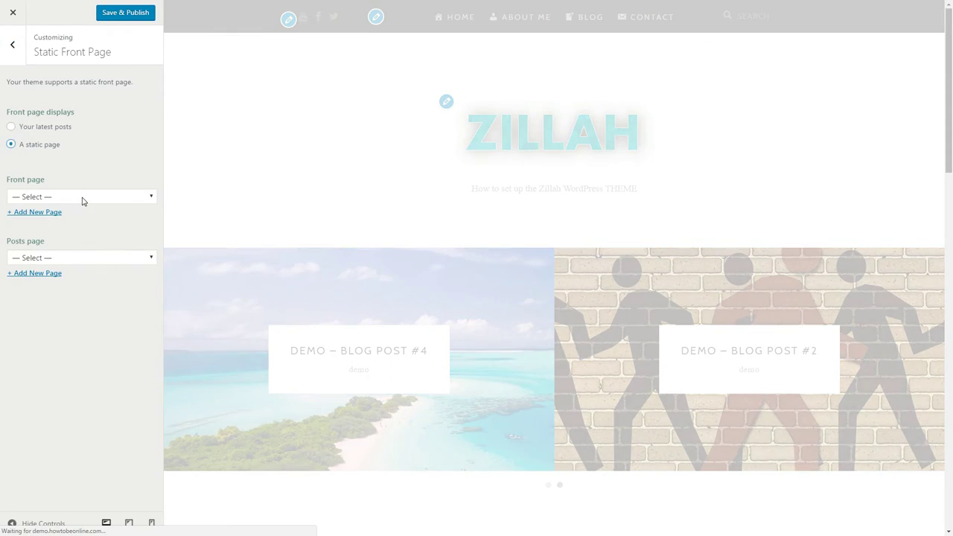
{"action": "left_click", "coordinate": [83, 198]}
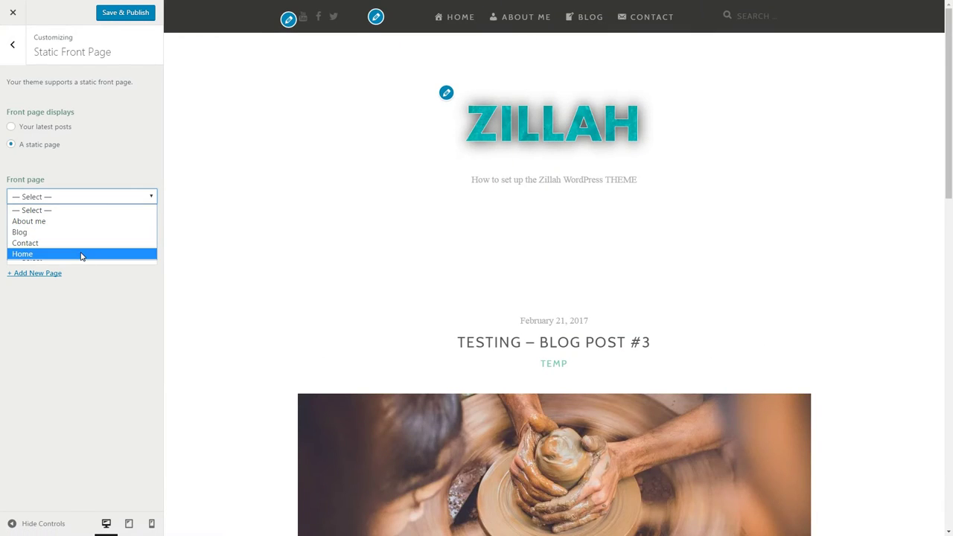
{"action": "left_click", "coordinate": [82, 253]}
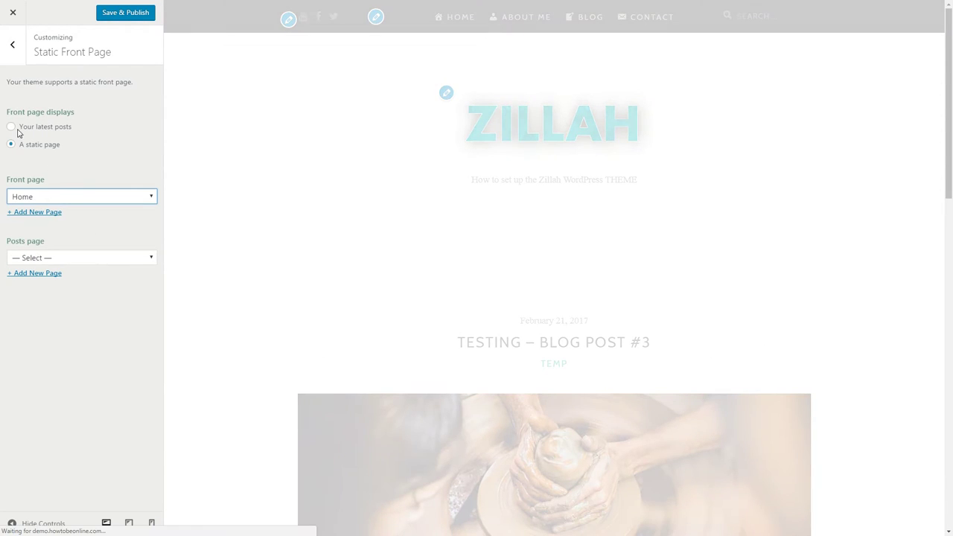
{"action": "left_click", "coordinate": [14, 128]}
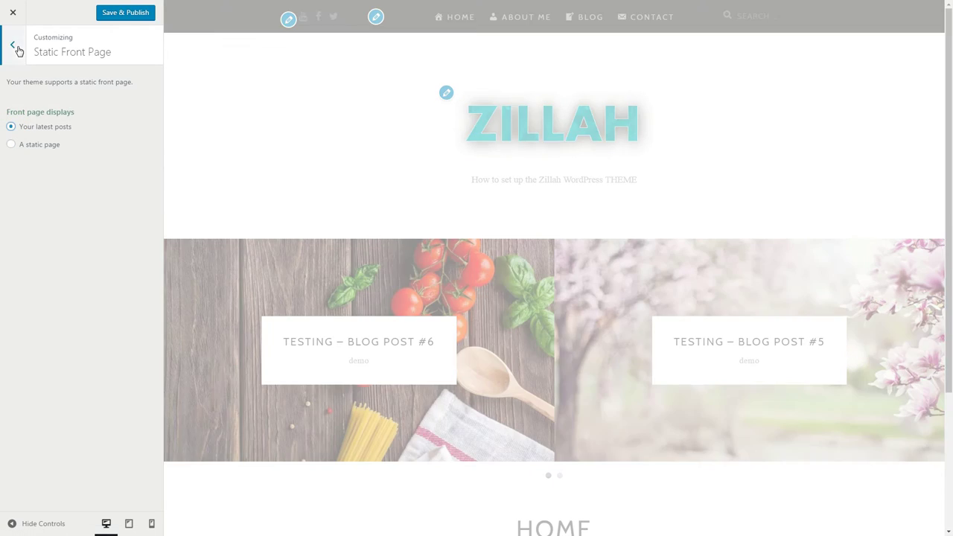
{"action": "left_click", "coordinate": [13, 46]}
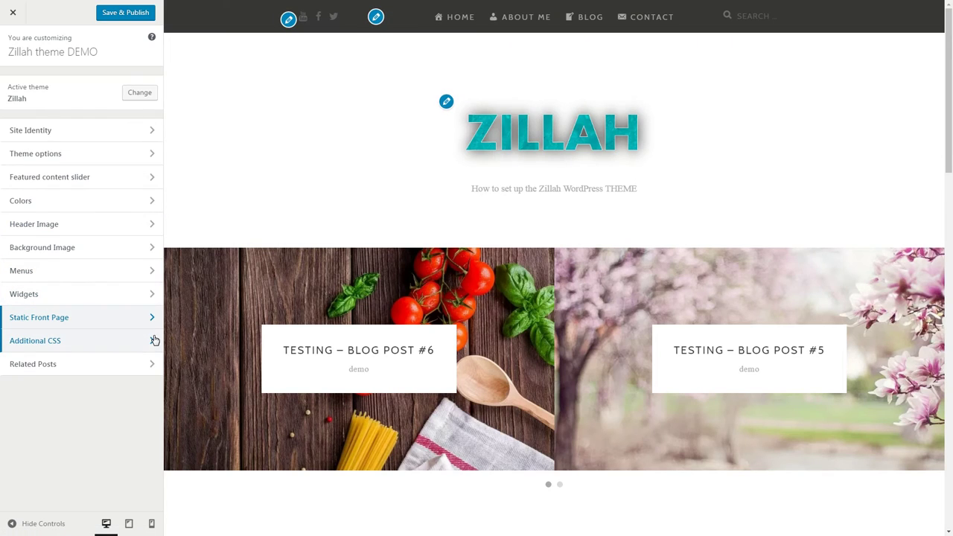
{"action": "left_click", "coordinate": [153, 341]}
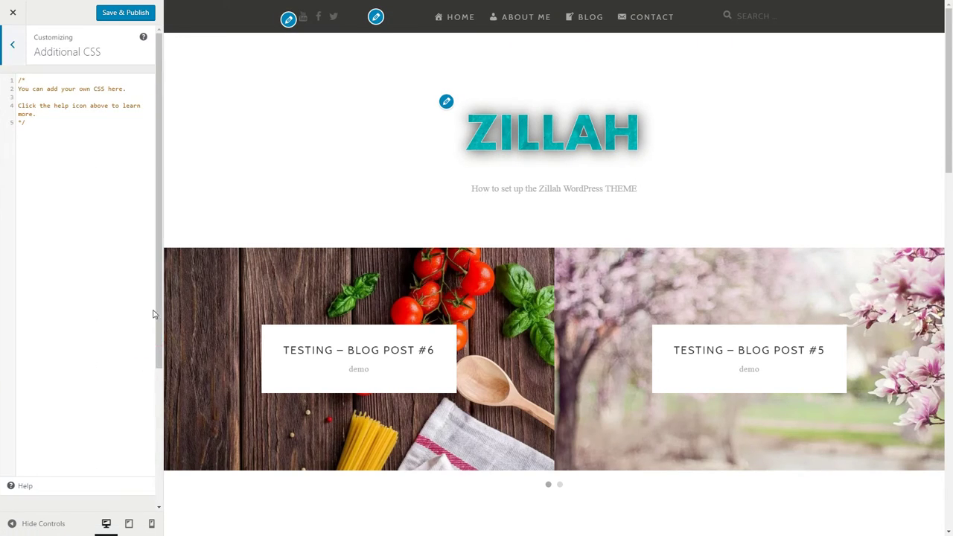
{"action": "left_click", "coordinate": [15, 47]}
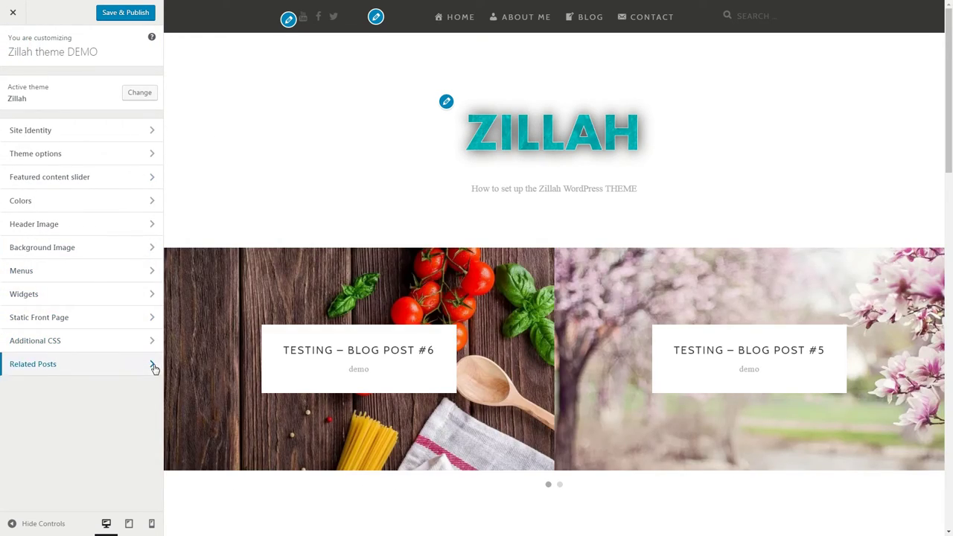
Preview Testing – Blog Post #6 and add a 'Related Blog Posts' headline to Related Posts
{"action": "left_click", "coordinate": [152, 365]}
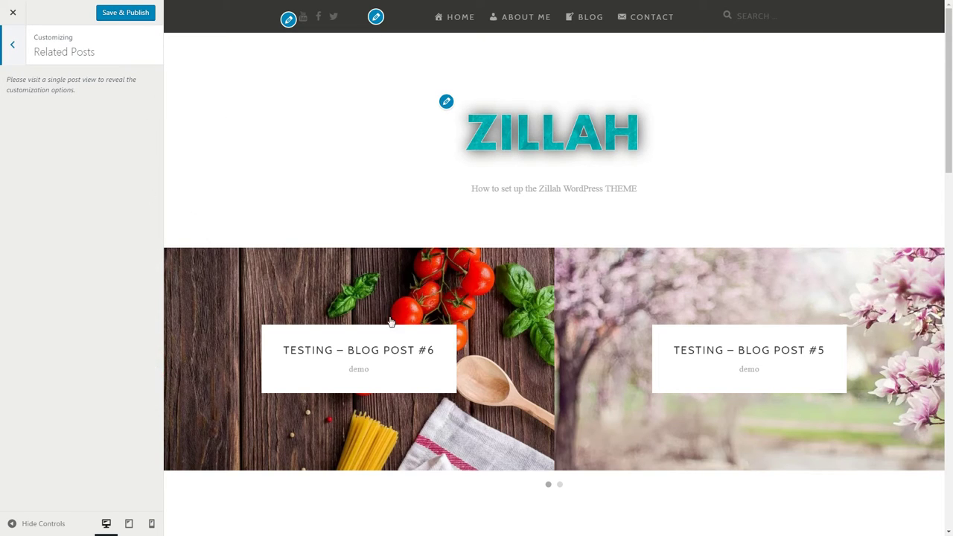
{"action": "left_click", "coordinate": [367, 349]}
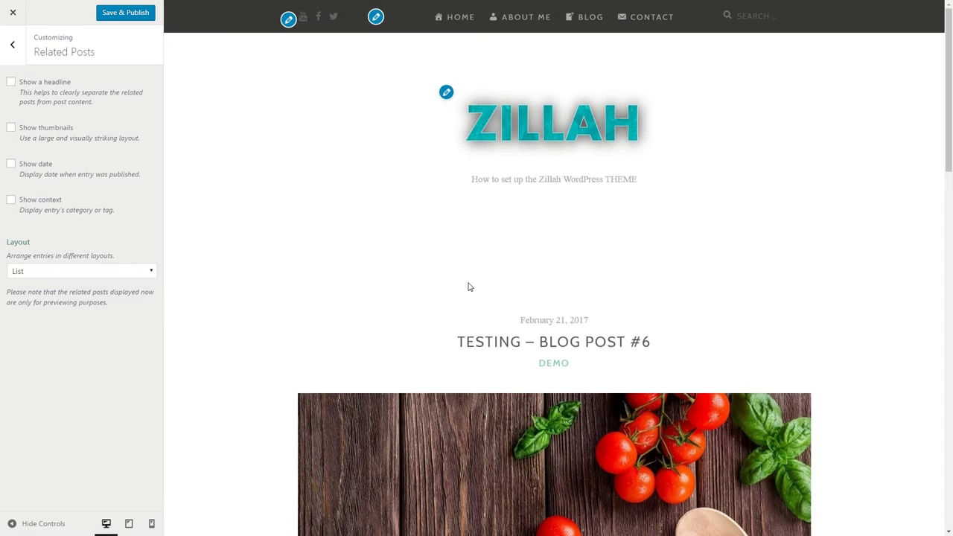
{"action": "left_click", "coordinate": [11, 81]}
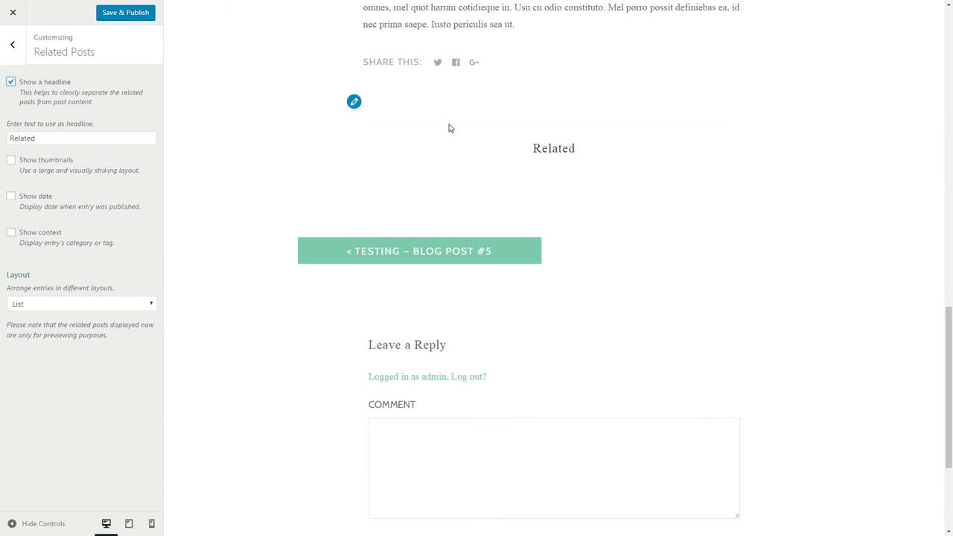
{"action": "left_click", "coordinate": [38, 139]}
{"action": "type", "text": "Blog Posts"}
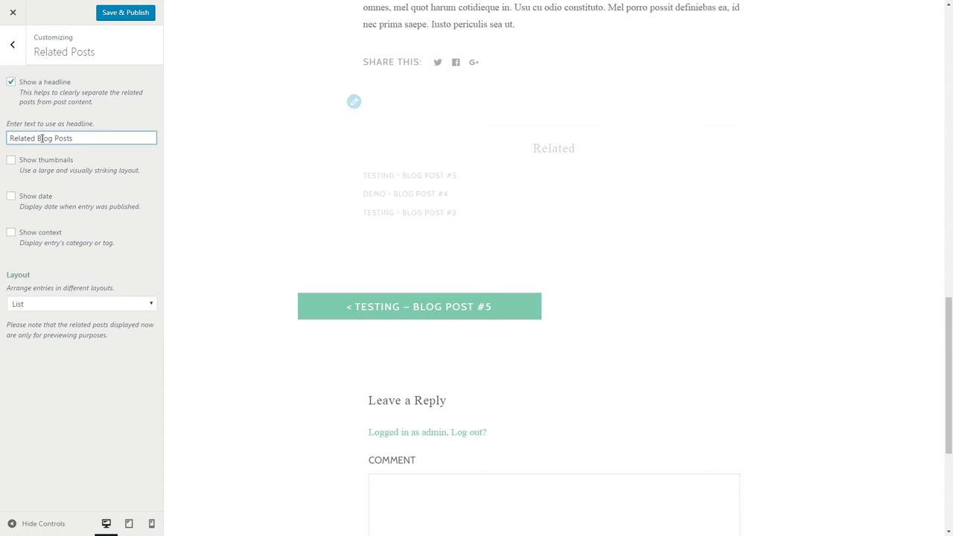
Show related-post thumbnails, dates and categories in a Grid layout, then Save & Publish
{"action": "left_click", "coordinate": [10, 160]}
{"action": "left_click", "coordinate": [11, 195]}
{"action": "left_click", "coordinate": [11, 233]}
{"action": "left_click", "coordinate": [121, 301]}
{"action": "left_click", "coordinate": [137, 320]}
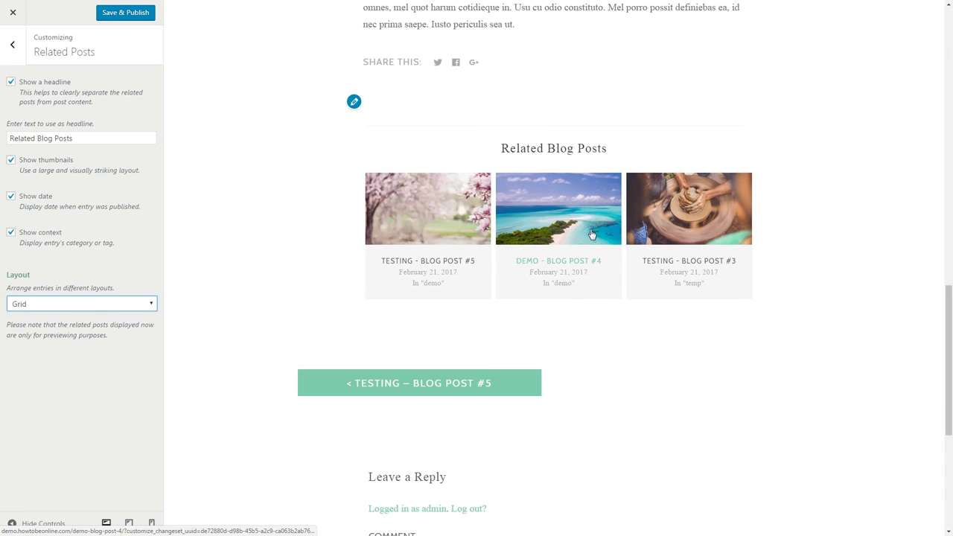
{"action": "left_click", "coordinate": [125, 16]}
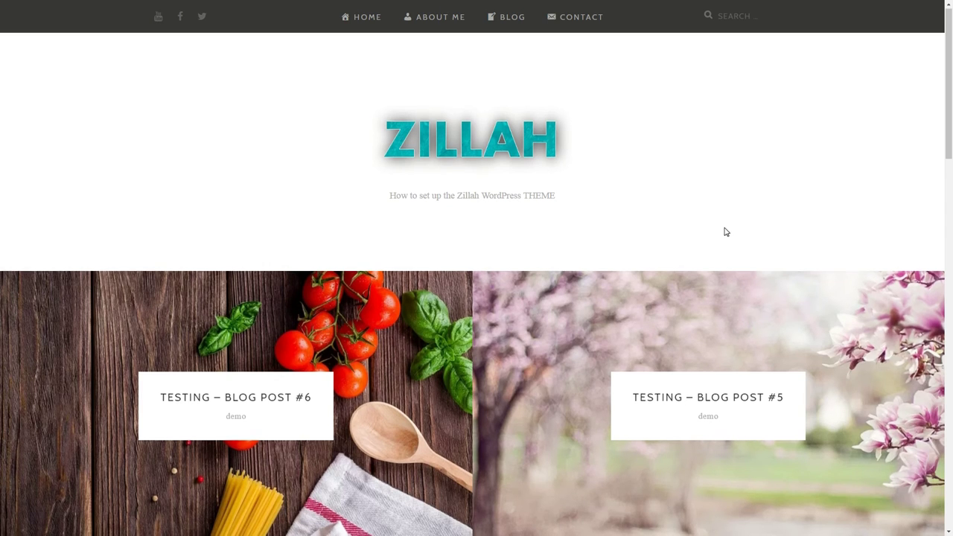
Open Testing – Blog Post #1 from the live homepage and scroll through the article
{"action": "scroll", "coordinate": [723, 230], "scroll_direction": "down", "scroll_amount": 8}
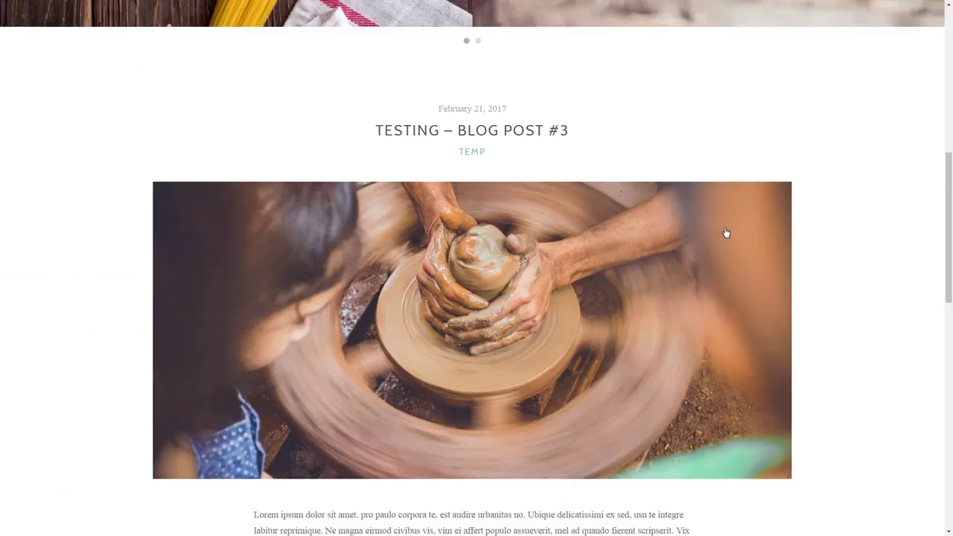
{"action": "scroll", "coordinate": [724, 231], "scroll_direction": "down", "scroll_amount": 10}
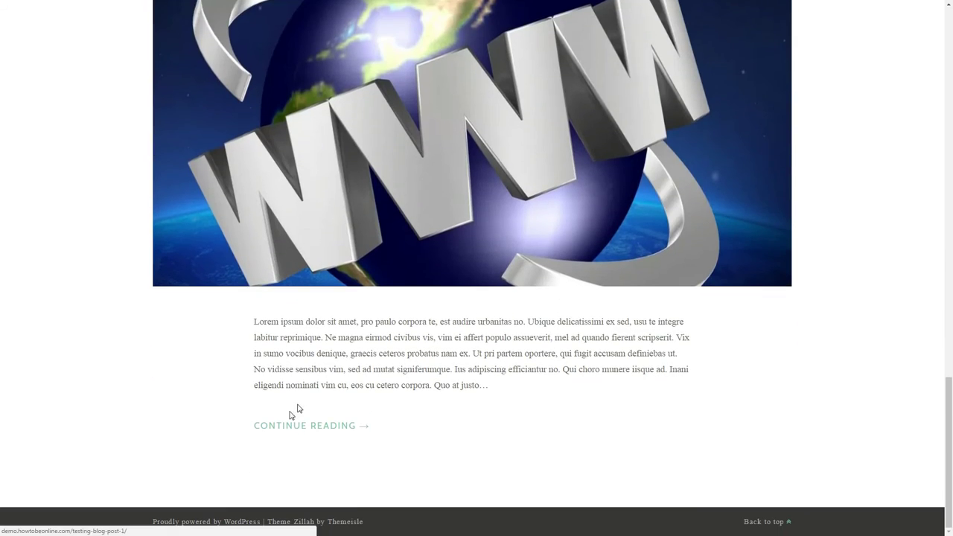
{"action": "left_click", "coordinate": [285, 425]}
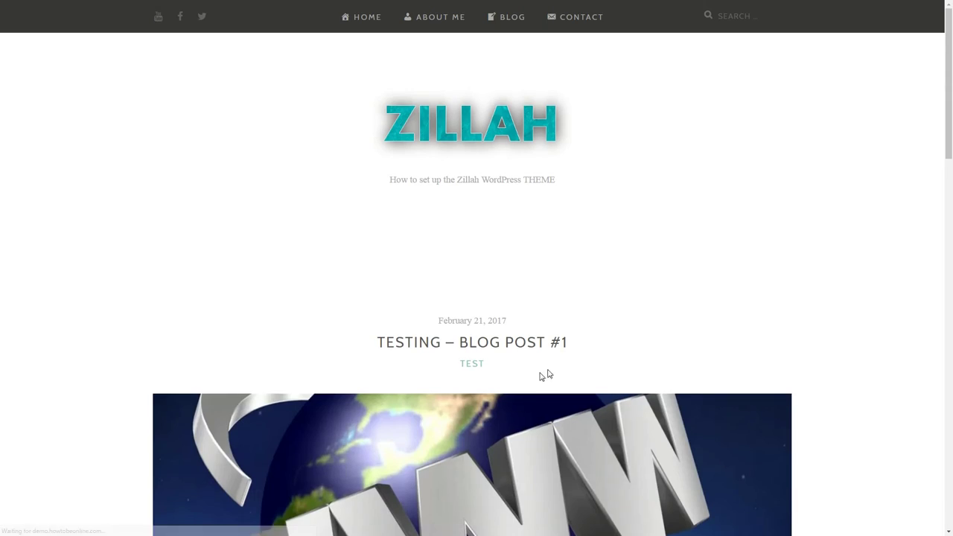
{"action": "scroll", "coordinate": [562, 354], "scroll_direction": "down", "scroll_amount": 15}
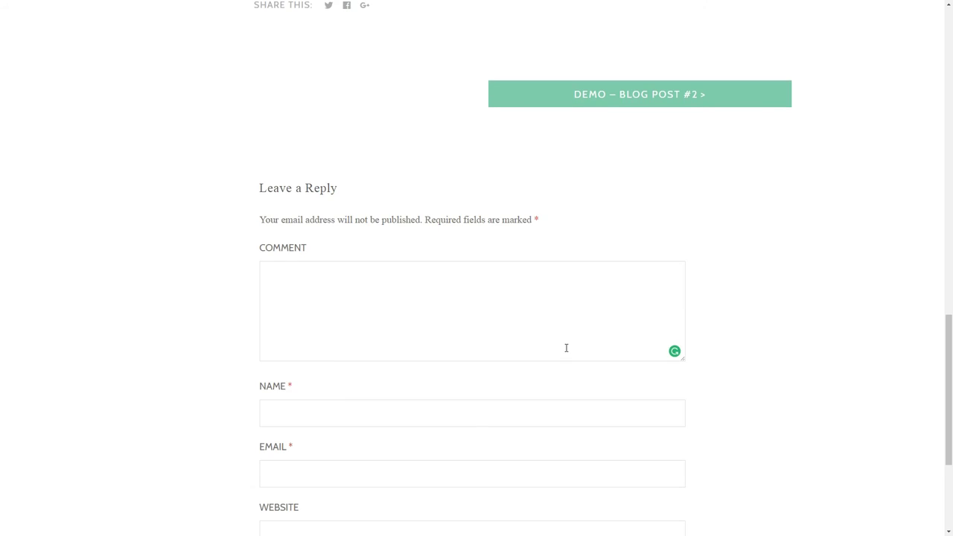
{"action": "scroll", "coordinate": [566, 348], "scroll_direction": "up", "scroll_amount": 5}
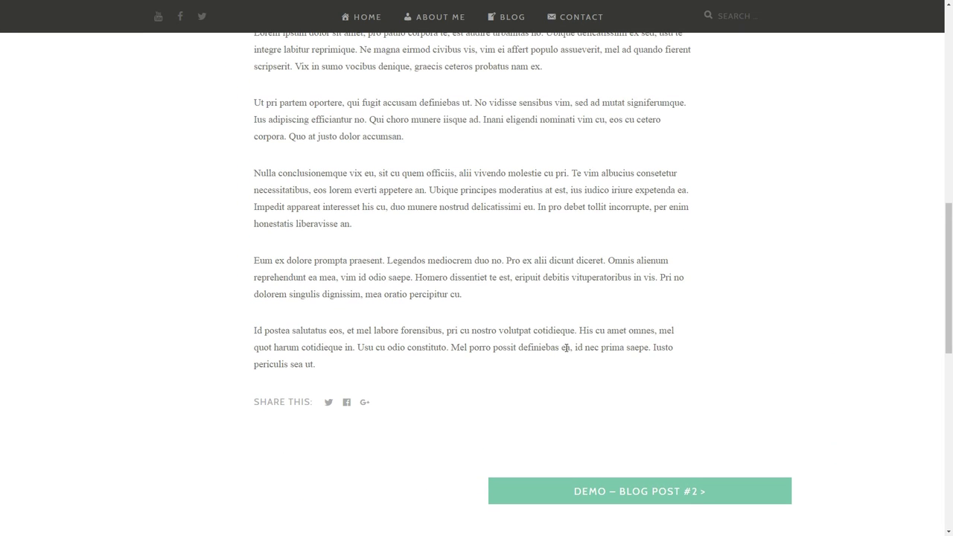